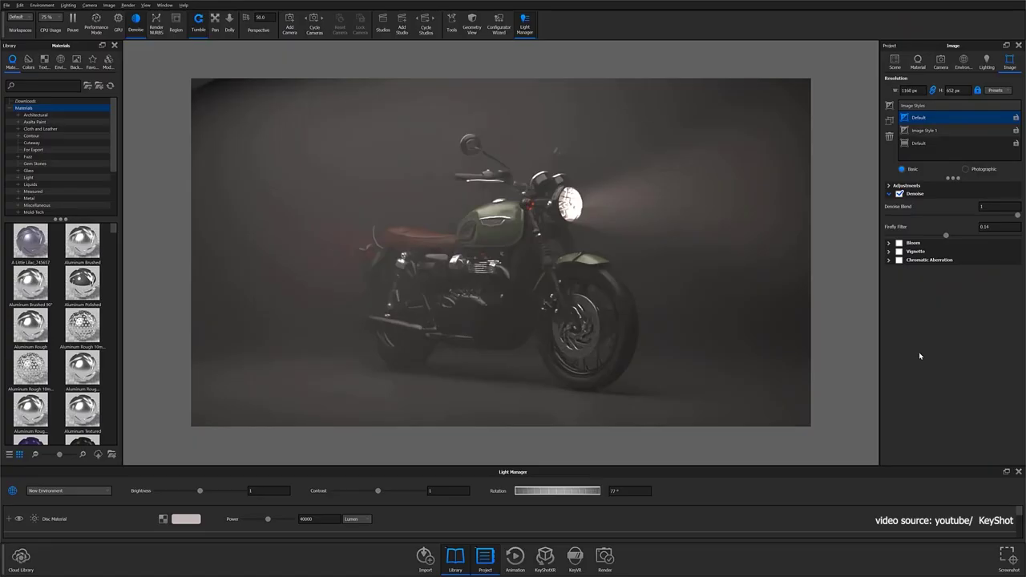
pyautogui.moveTo(668, 360); pyautogui.dragTo(548, 352)
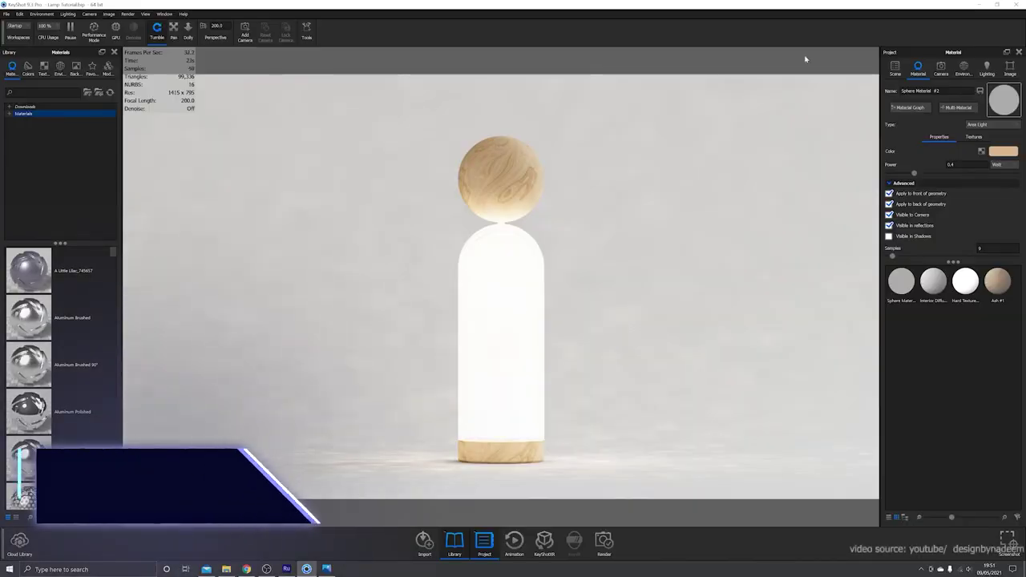
pyautogui.click(986, 69)
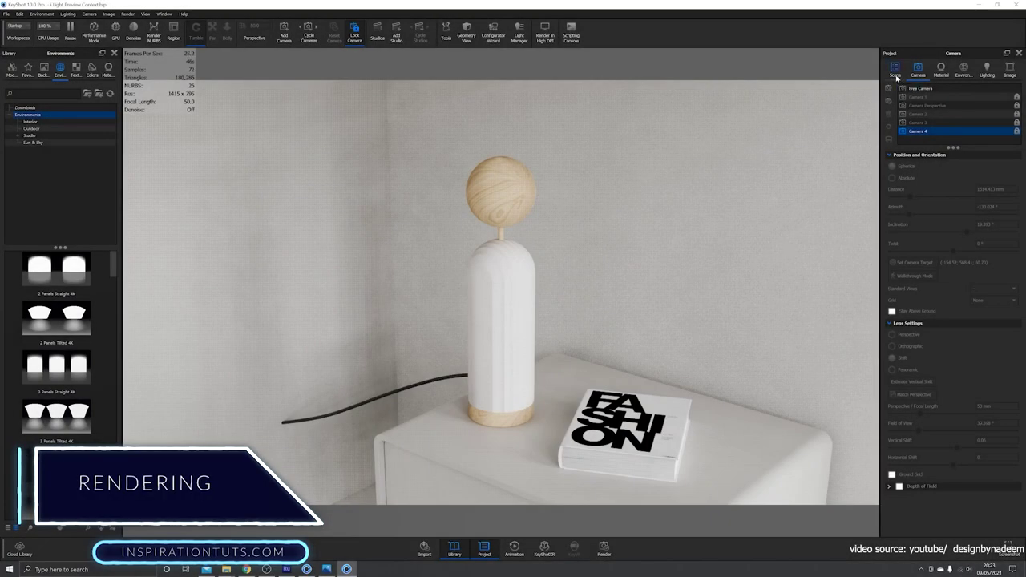
# - Orbit around the lamp's room set with the Free Camera, then switch the view to Camera 1
pyautogui.click(917, 88)
pyautogui.scroll(-5, 427, 265)
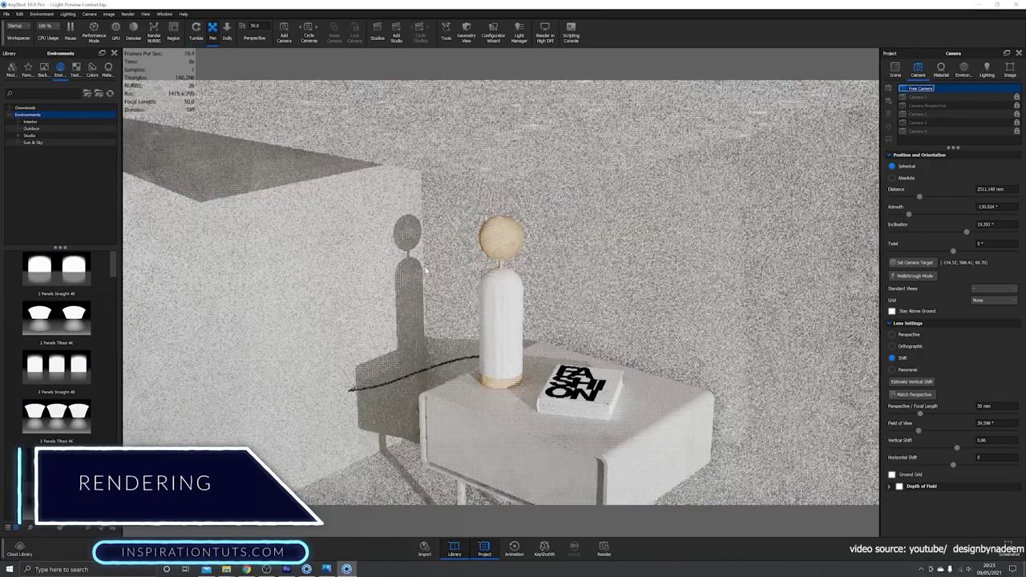
pyautogui.moveTo(427, 264); pyautogui.dragTo(456, 289)
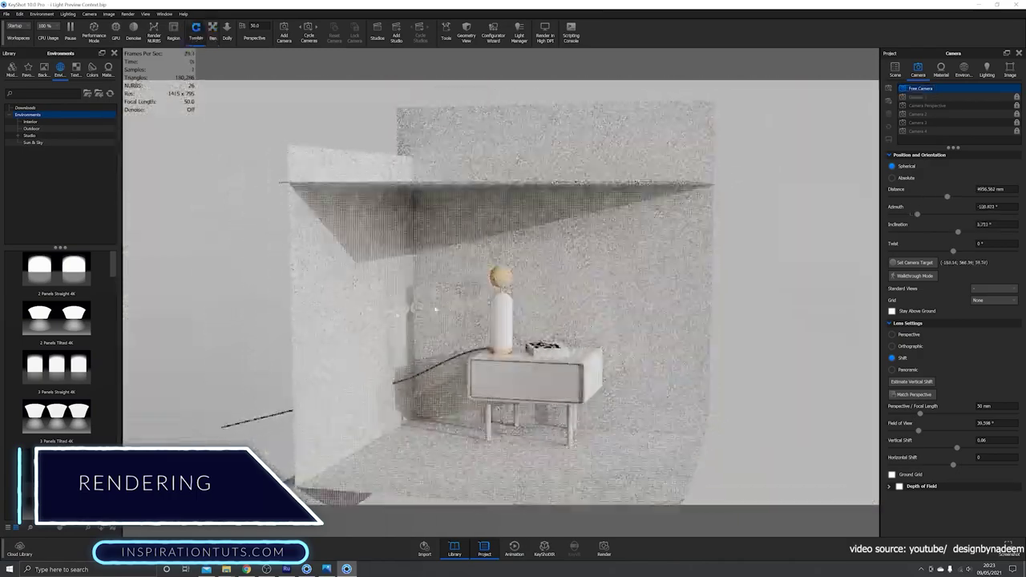
pyautogui.moveTo(542, 418); pyautogui.dragTo(553, 436)
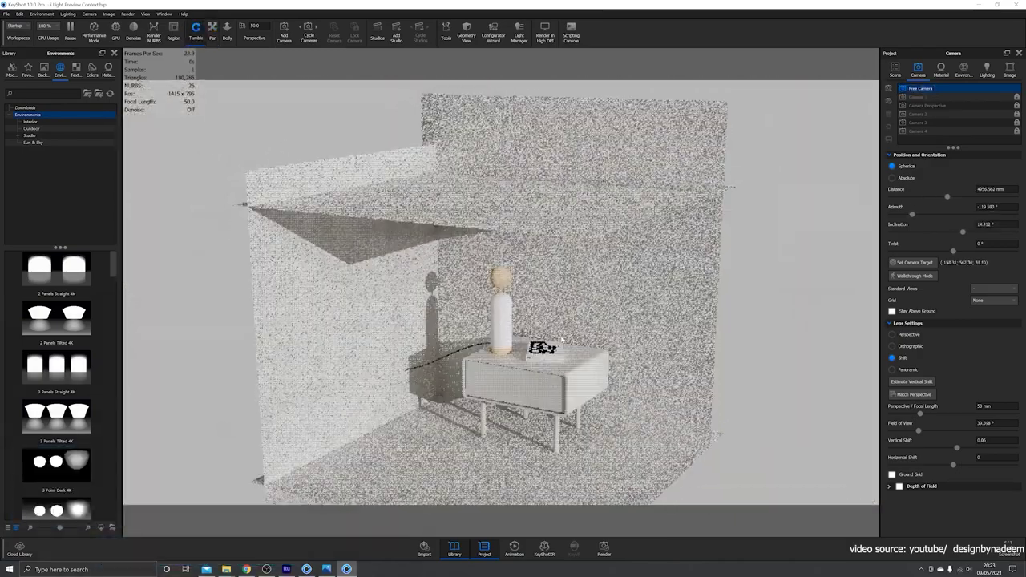
pyautogui.scroll(4, 553, 436)
pyautogui.click(925, 112)
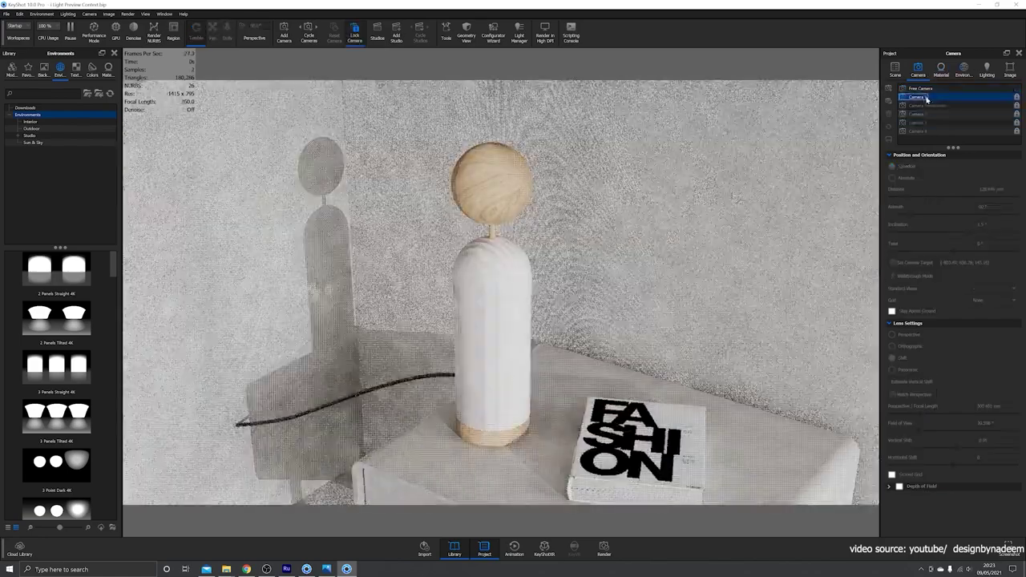
# - Review the lamp scene's environment and lighting settings and apply the Product lighting preset
pyautogui.click(963, 70)
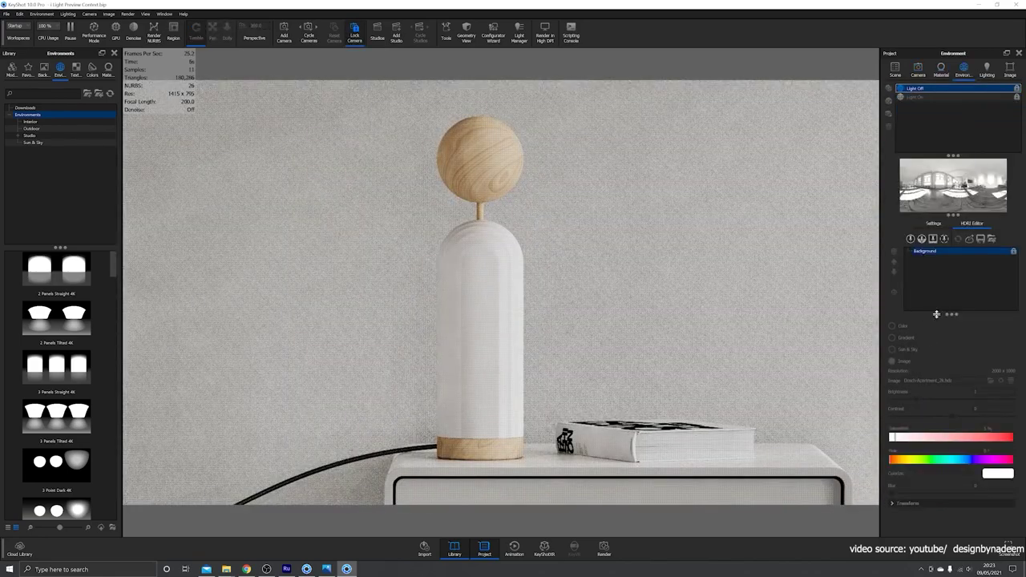
pyautogui.click(987, 70)
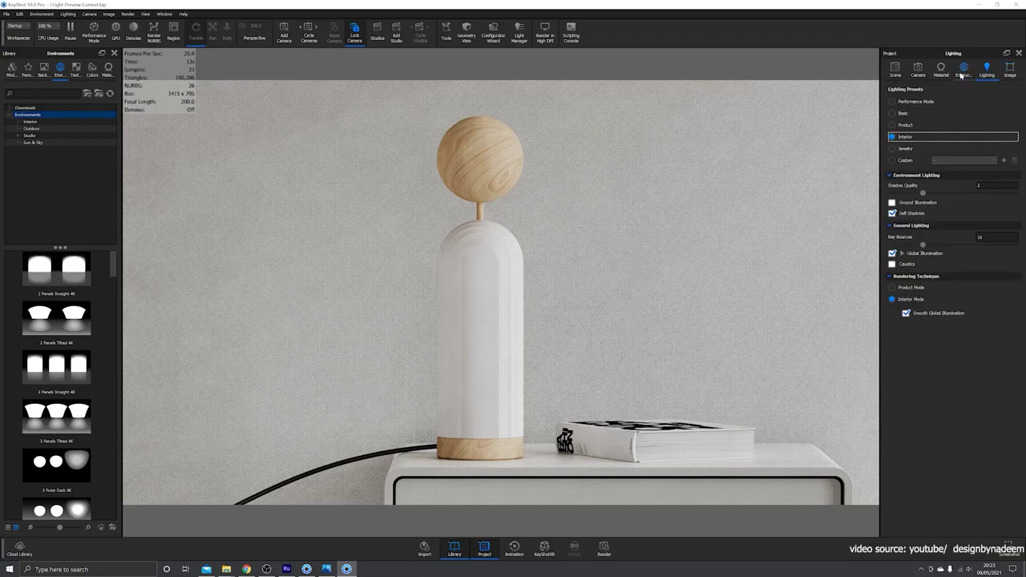
pyautogui.click(961, 72)
pyautogui.click(930, 95)
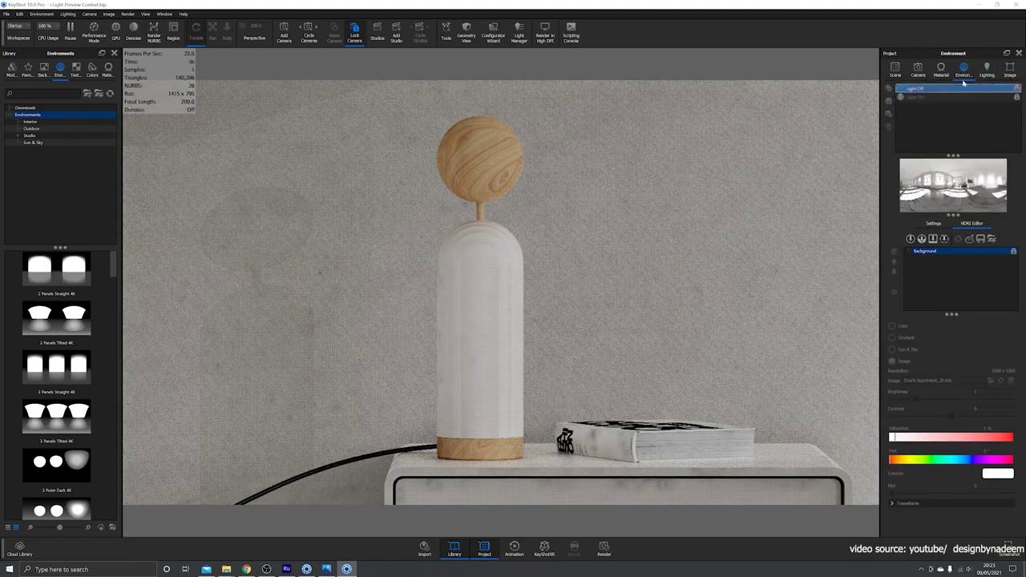
pyautogui.click(987, 70)
pyautogui.click(905, 125)
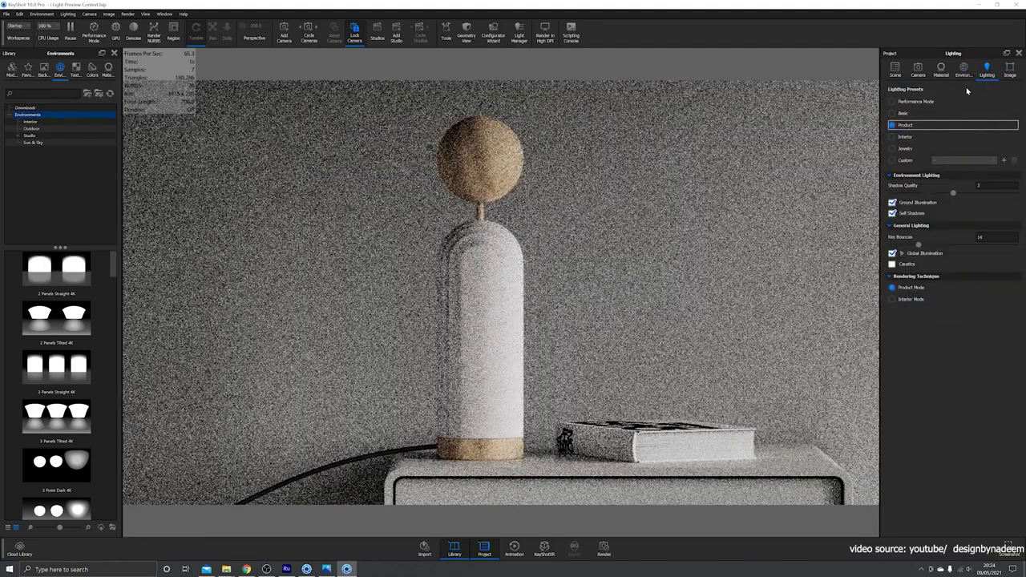
# - Activate the Light On environment for the lamp scene and open the scene's item list
pyautogui.click(962, 70)
pyautogui.click(927, 97)
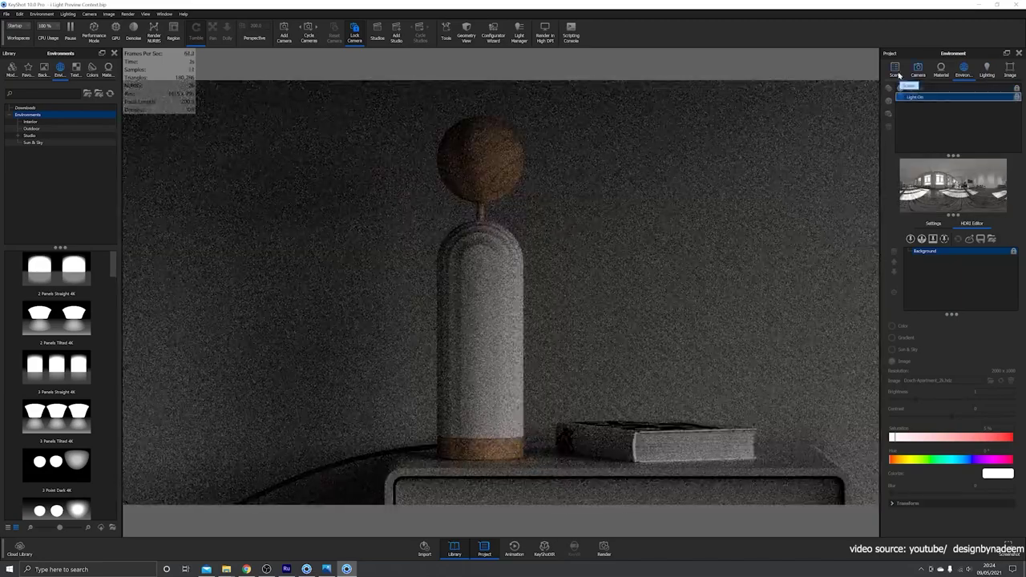
pyautogui.click(896, 72)
pyautogui.click(928, 144)
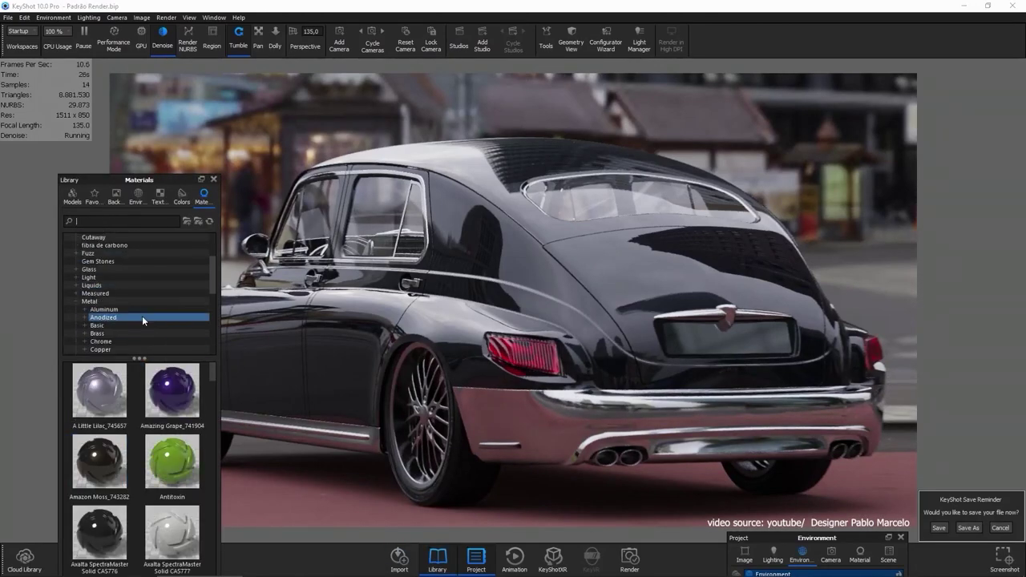
# - Browse the Metal materials in the library and apply a chrome material to the car's rear bumper
pyautogui.scroll(-2, 142, 320)
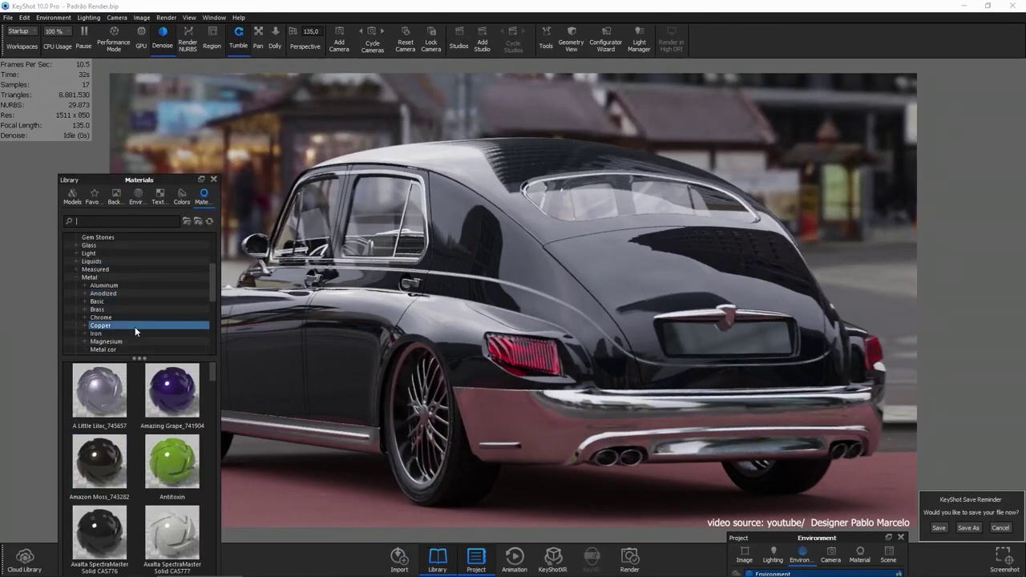
pyautogui.click(134, 327)
pyautogui.click(114, 373)
pyautogui.moveTo(172, 461); pyautogui.dragTo(112, 453)
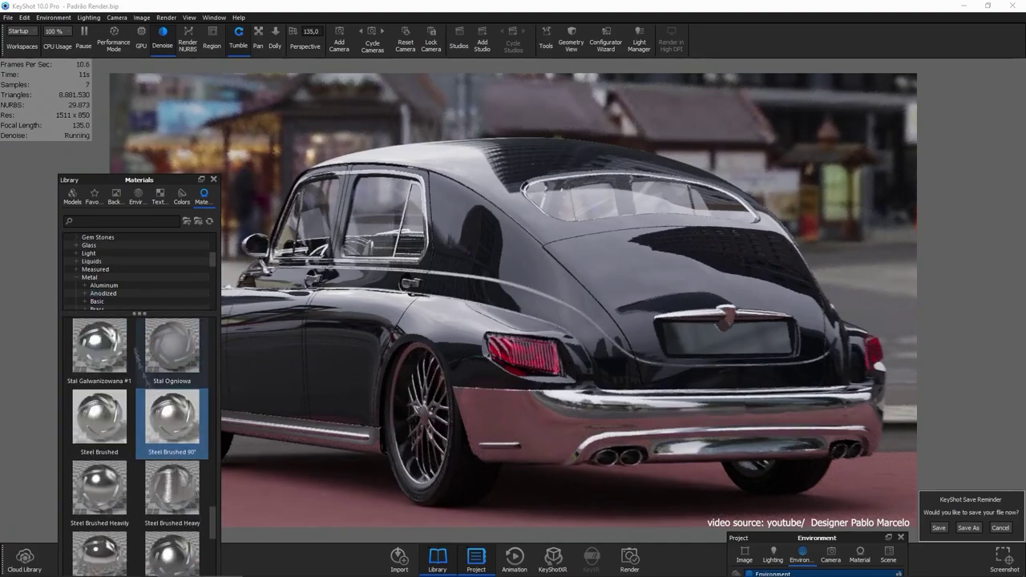
pyautogui.scroll(-3, 140, 424)
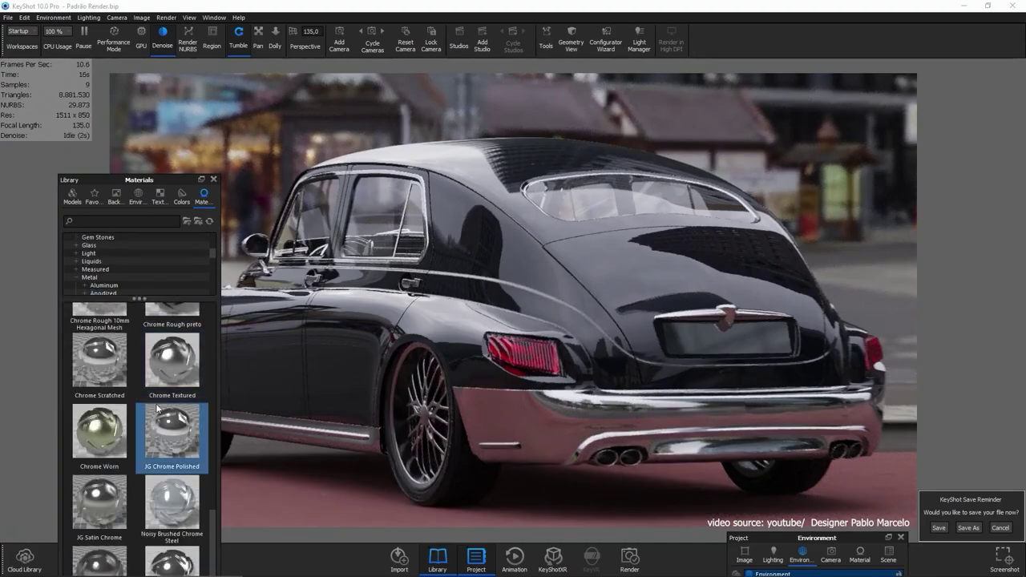
pyautogui.moveTo(171, 487); pyautogui.dragTo(535, 425)
# - Move the floating library and project windows clear of the car and rotate the lighting environment around it
pyautogui.moveTo(182, 184); pyautogui.dragTo(187, 531)
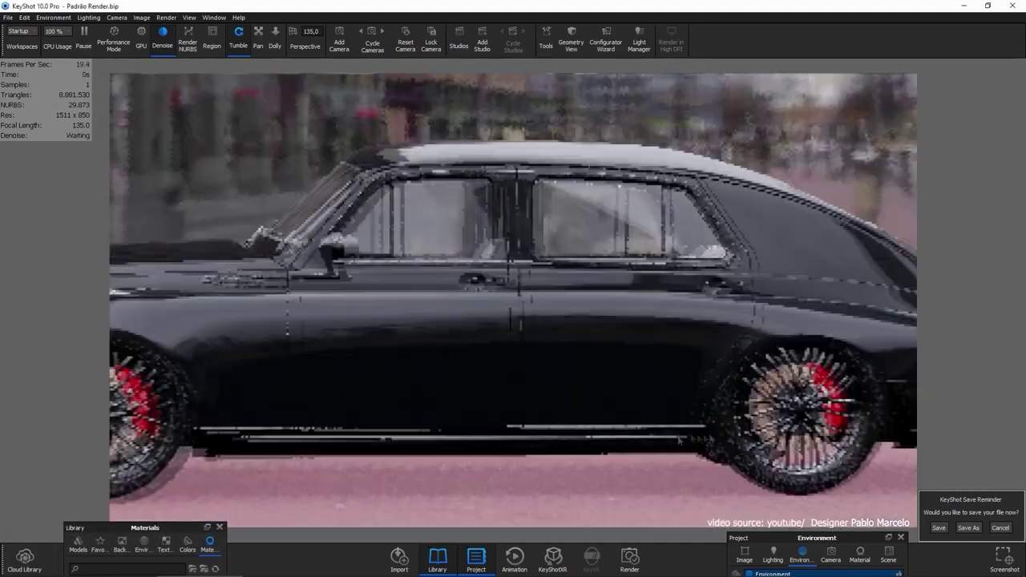
pyautogui.moveTo(678, 440); pyautogui.dragTo(563, 402)
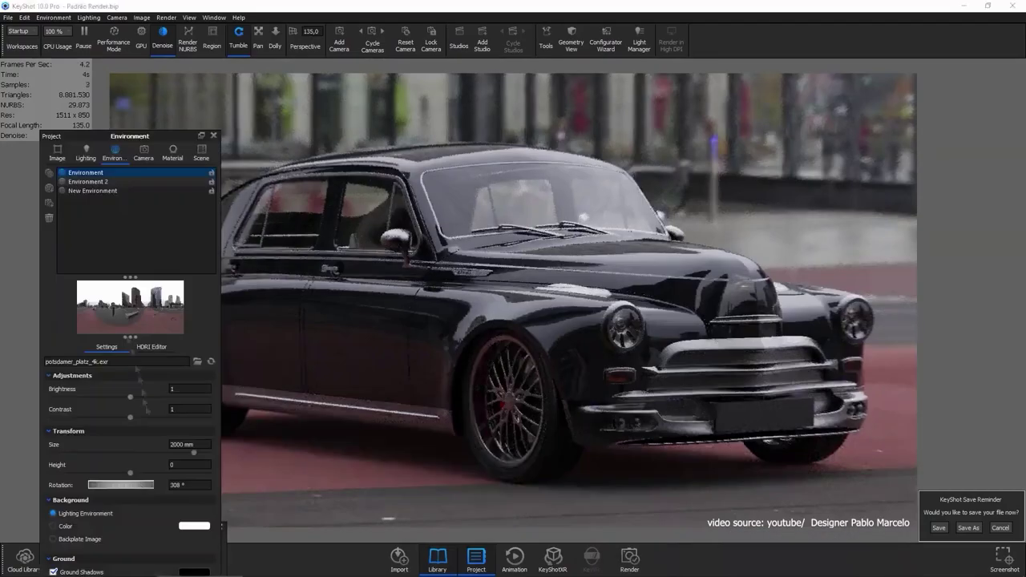
pyautogui.moveTo(164, 132); pyautogui.dragTo(919, 478)
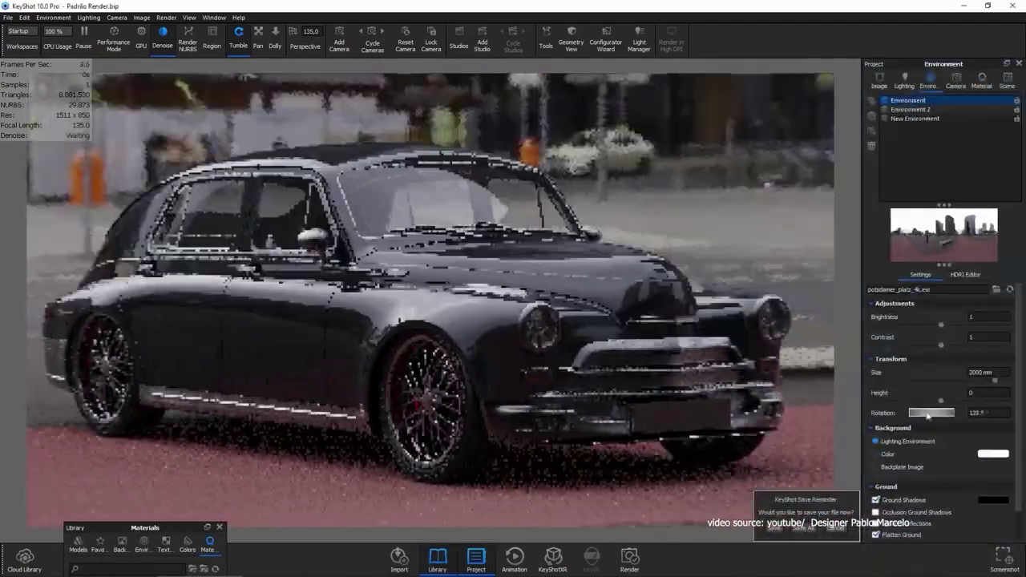
pyautogui.moveTo(672, 437); pyautogui.dragTo(700, 387)
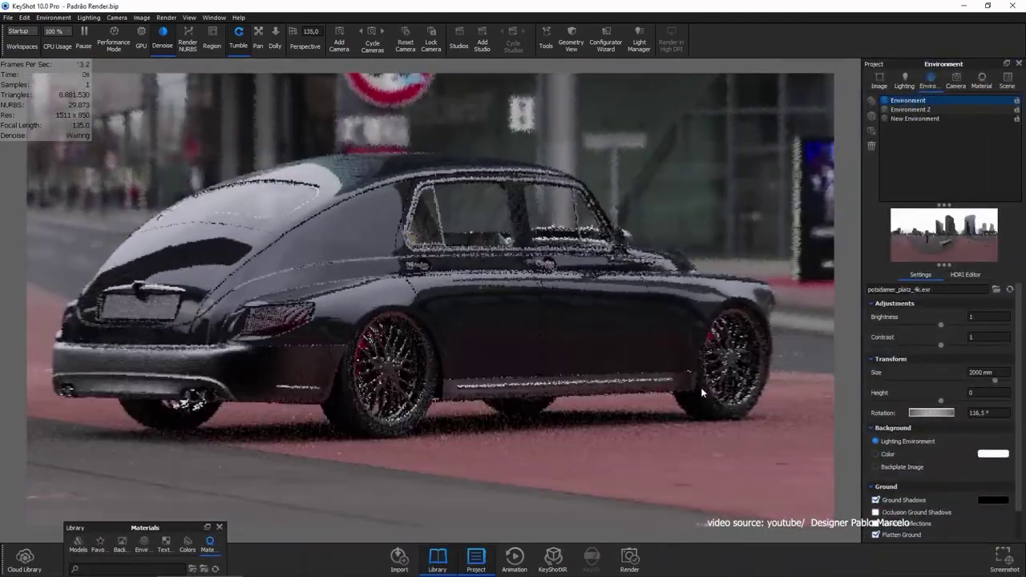
pyautogui.moveTo(933, 413); pyautogui.dragTo(908, 413)
# - Select Camera 1, orbit the car to a front side view and open the rear wheel's context options
pyautogui.click(955, 78)
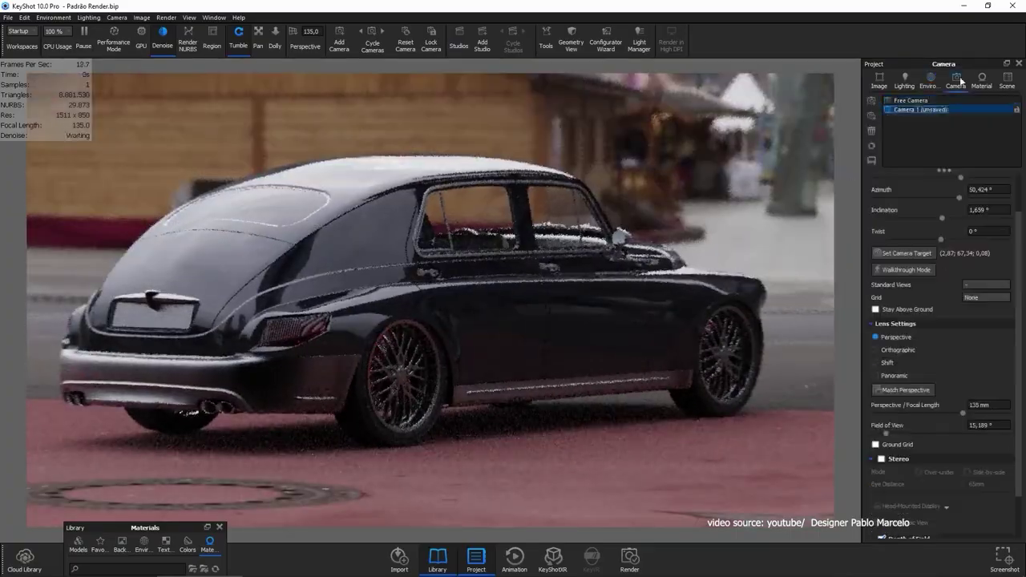
pyautogui.click(922, 109)
pyautogui.moveTo(673, 288); pyautogui.dragTo(543, 330)
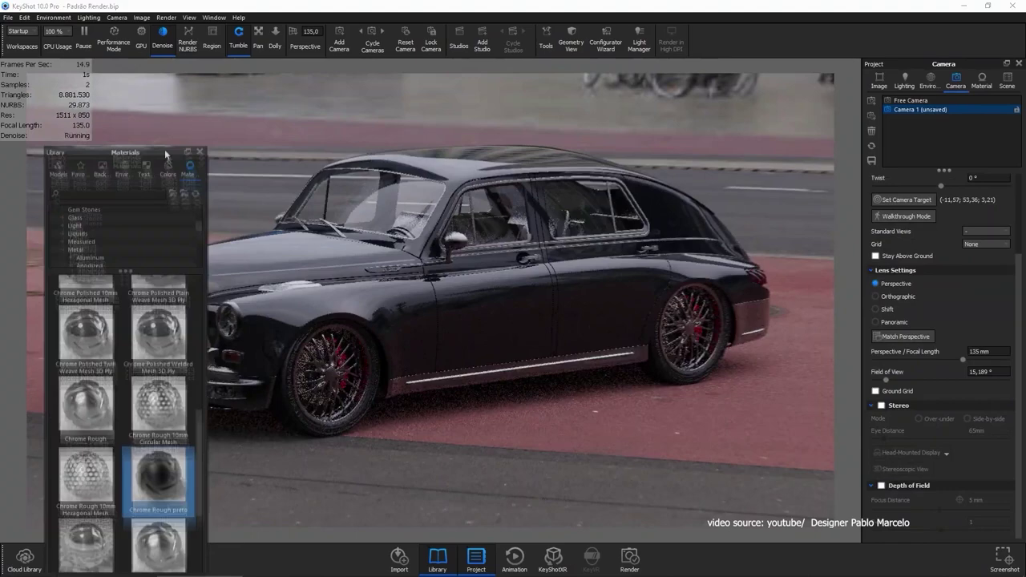
pyautogui.rightClick(696, 323)
pyautogui.moveTo(703, 329)
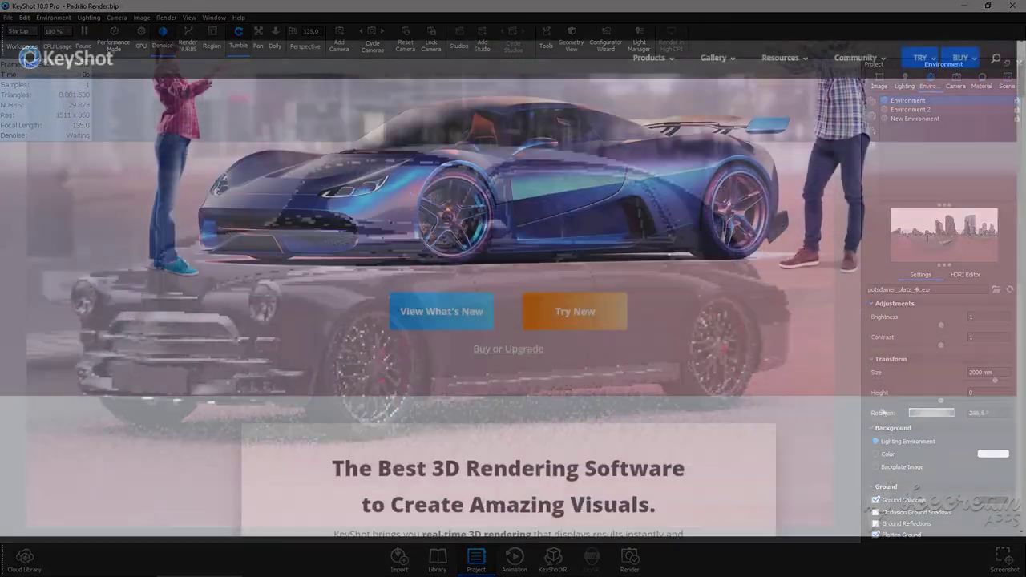
# - Switch to the KeyShot website, browse the homepage and examine the features and prices of the KeyShot 10 editions in the store
pyautogui.scroll(-15, 513, 321)
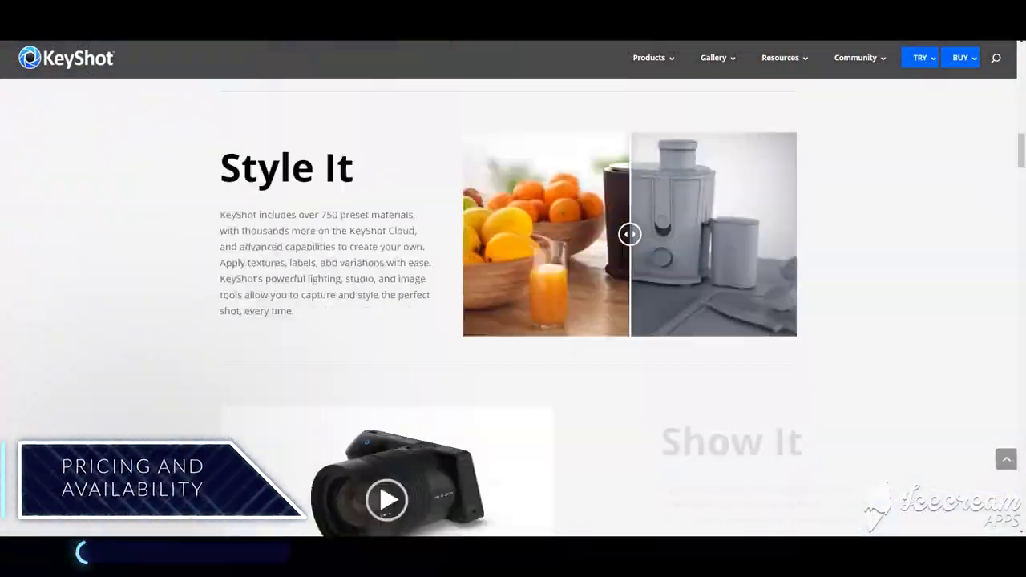
pyautogui.scroll(-8, 512, 320)
pyautogui.scroll(15, 513, 321)
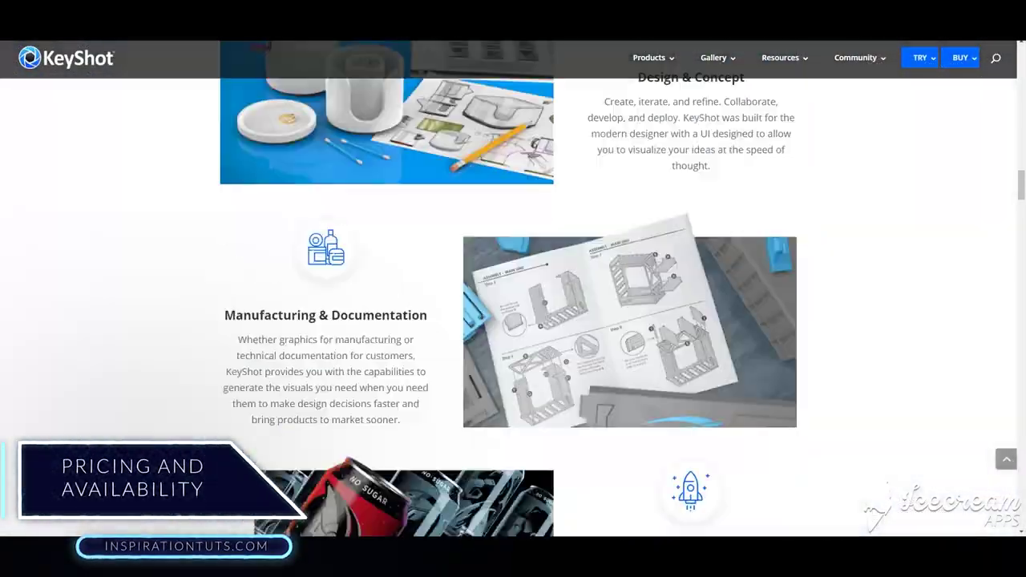
pyautogui.scroll(8, 513, 321)
pyautogui.moveTo(854, 57)
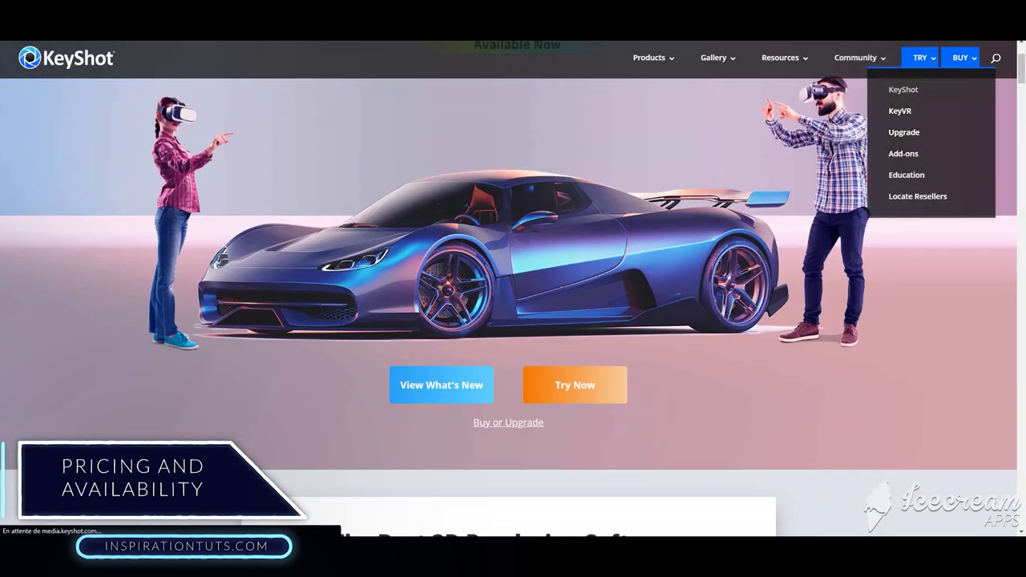
pyautogui.scroll(-2, 512, 320)
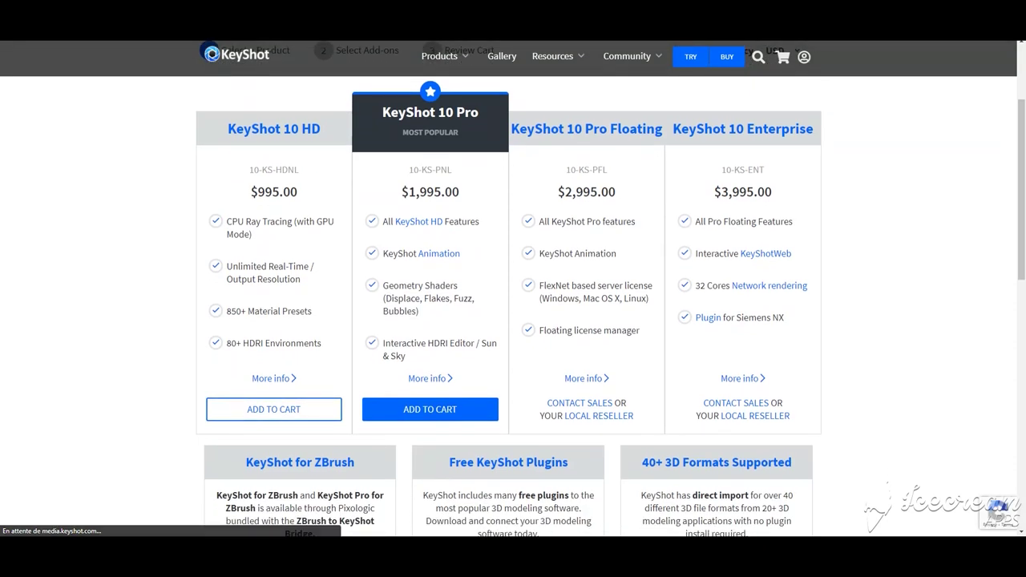
pyautogui.scroll(3, 513, 321)
pyautogui.scroll(-3, 513, 321)
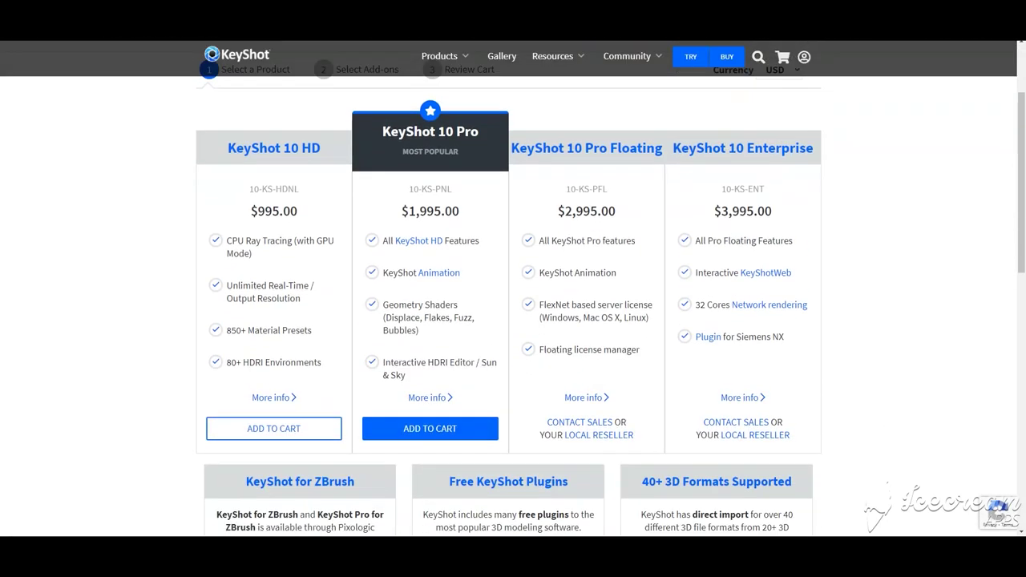
pyautogui.scroll(-5, 513, 320)
pyautogui.scroll(6, 513, 321)
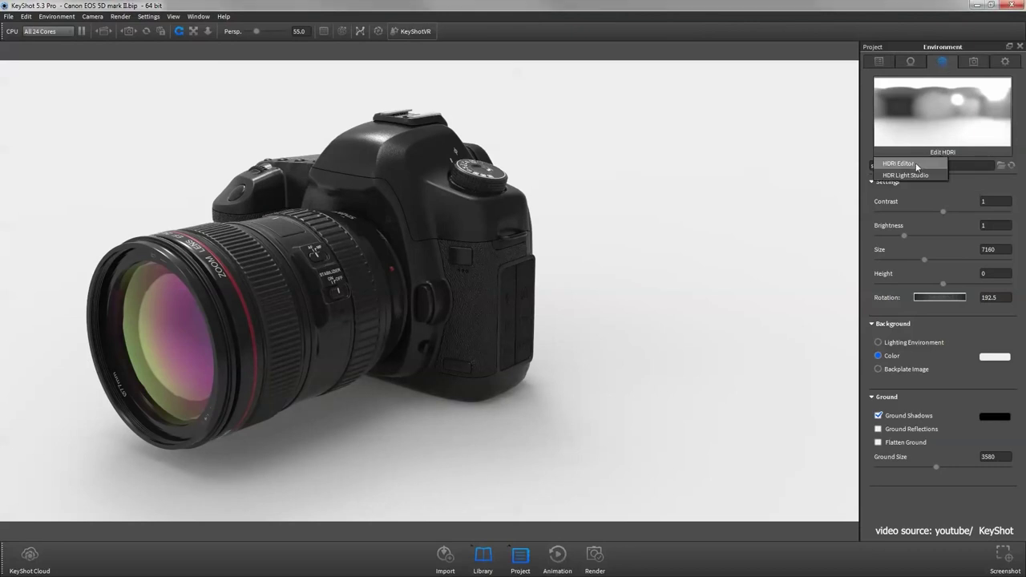
# - In KeyShot, open the HDRI Editor for the camera scene's environment, tint it with 37% saturation and adjust its brightness, contrast and blur
pyautogui.click(914, 164)
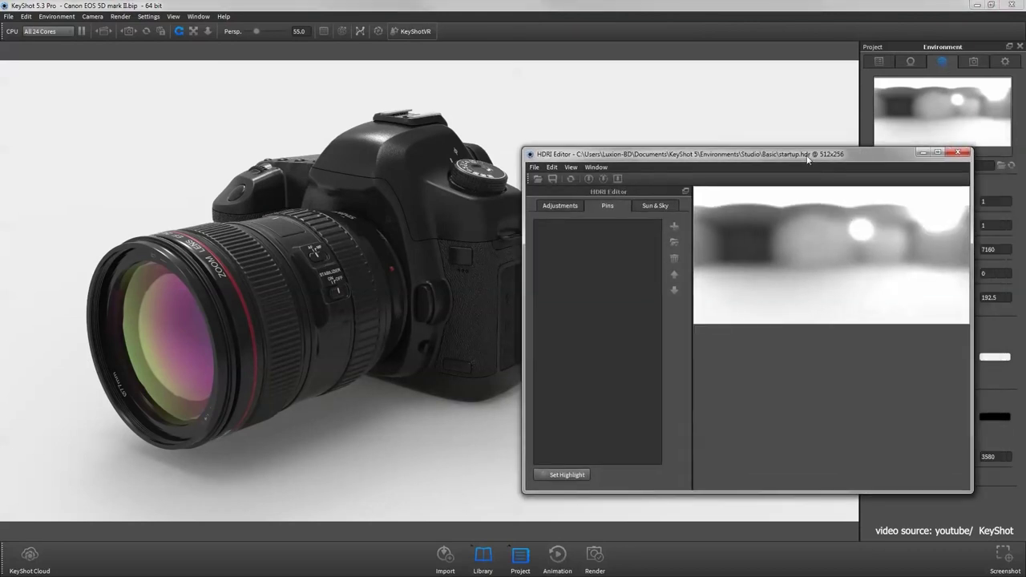
pyautogui.click(559, 205)
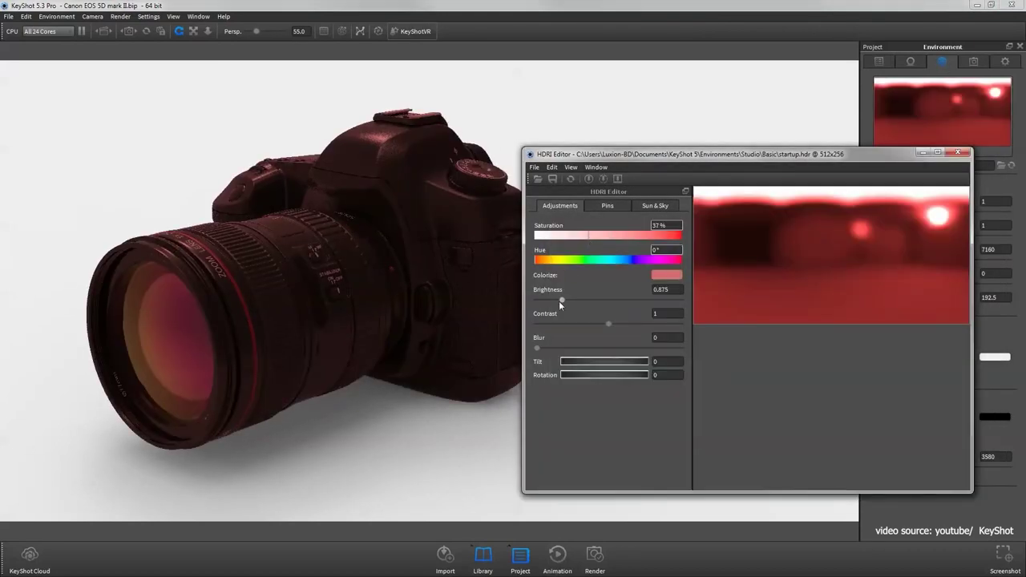
pyautogui.moveTo(558, 300); pyautogui.dragTo(595, 323)
pyautogui.moveTo(536, 347); pyautogui.dragTo(549, 346)
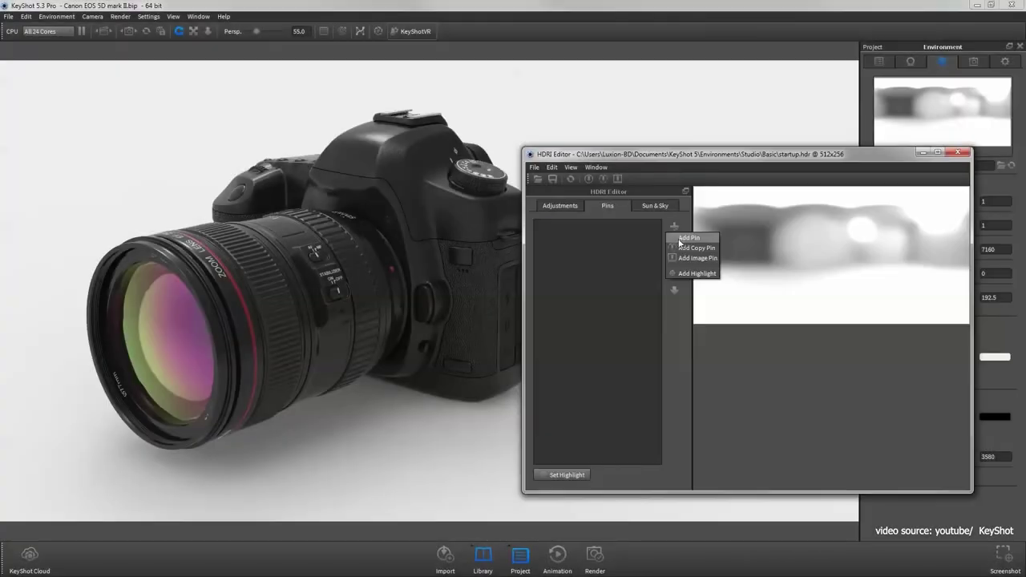
# - Add a light pin to the startup HDRI, then create a new HDRI with a black background at 2000x1000 resolution
pyautogui.click(693, 236)
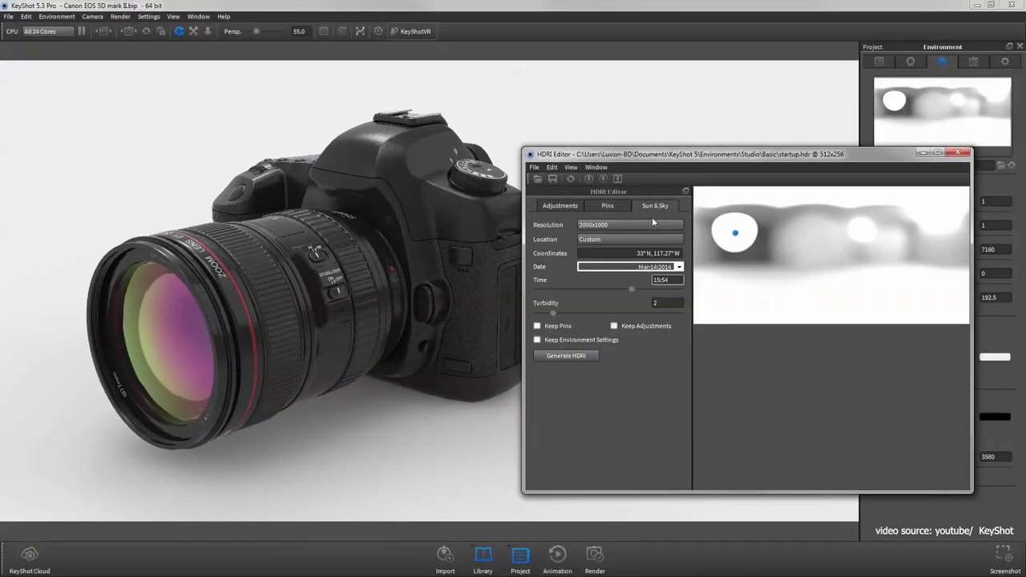
pyautogui.click(553, 178)
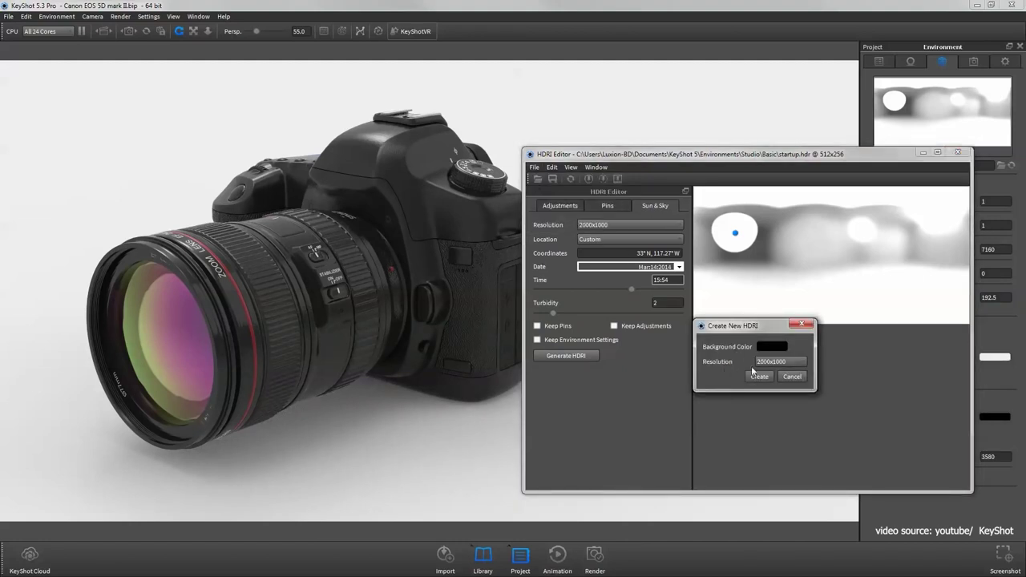
pyautogui.click(757, 376)
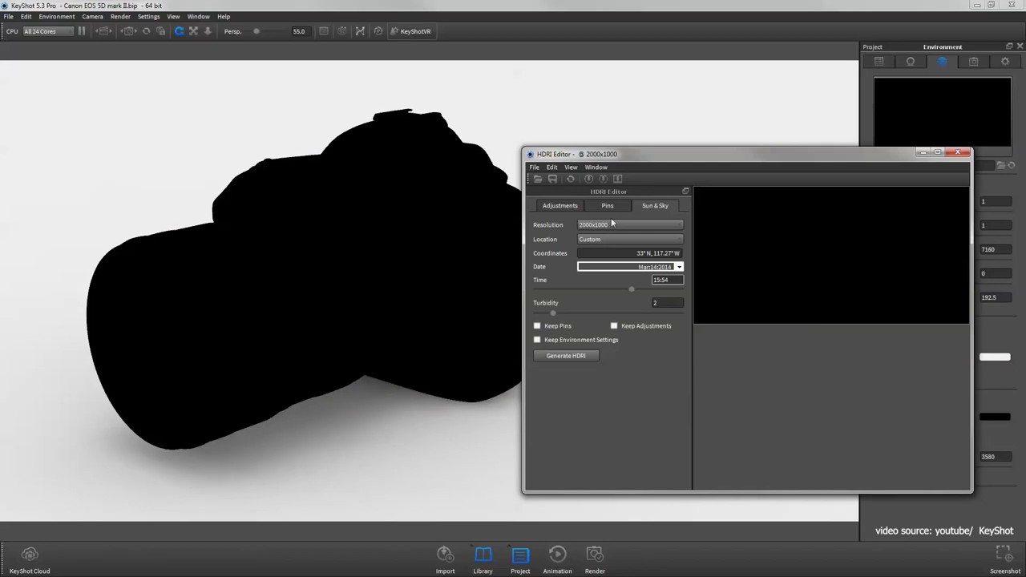
# - Add a light pin to the new black HDRI
pyautogui.click(608, 205)
pyautogui.click(672, 228)
pyautogui.click(677, 242)
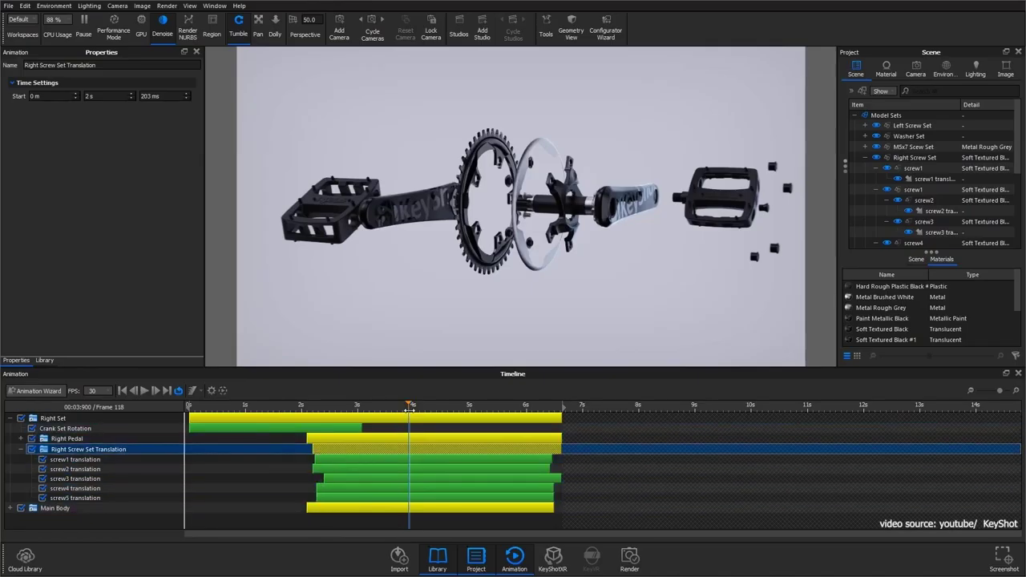
# - Check the Right Pedal's animations in the scene tree, choose an animation command for the left pedal and scrub the timeline to preview
pyautogui.moveTo(409, 407)
pyautogui.mouseDown()
pyautogui.moveTo(329, 407)
pyautogui.moveTo(401, 407)
pyautogui.mouseUp()
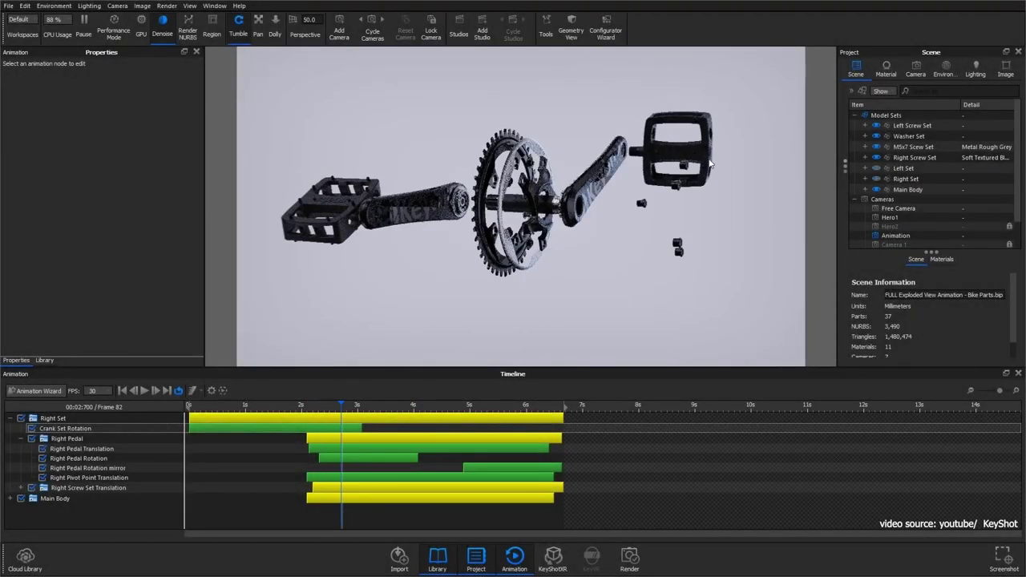
pyautogui.click(898, 213)
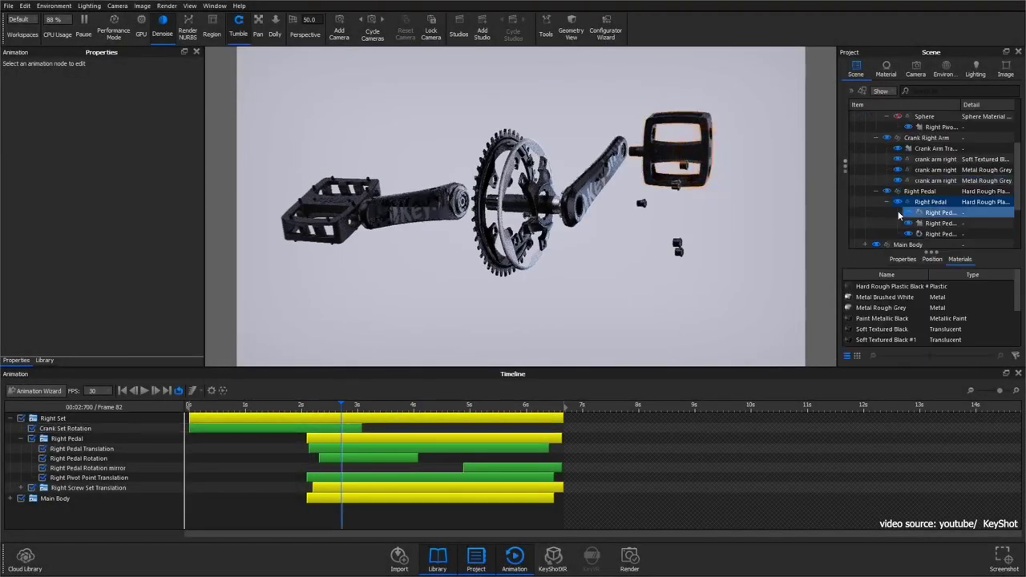
pyautogui.rightClick(935, 223)
pyautogui.click(361, 202)
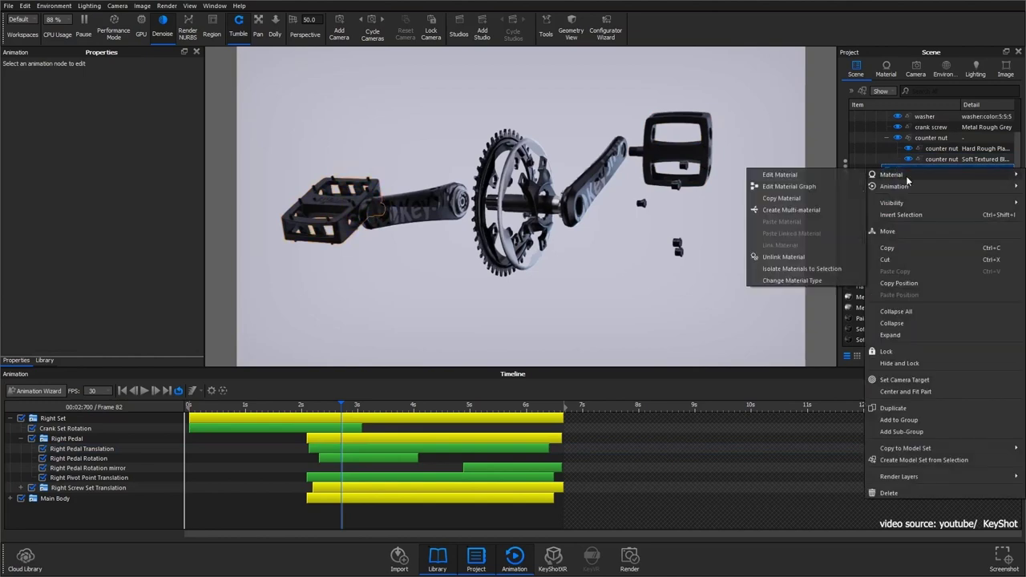
pyautogui.moveTo(897, 186)
pyautogui.click(787, 186)
pyautogui.moveTo(290, 405); pyautogui.dragTo(451, 406)
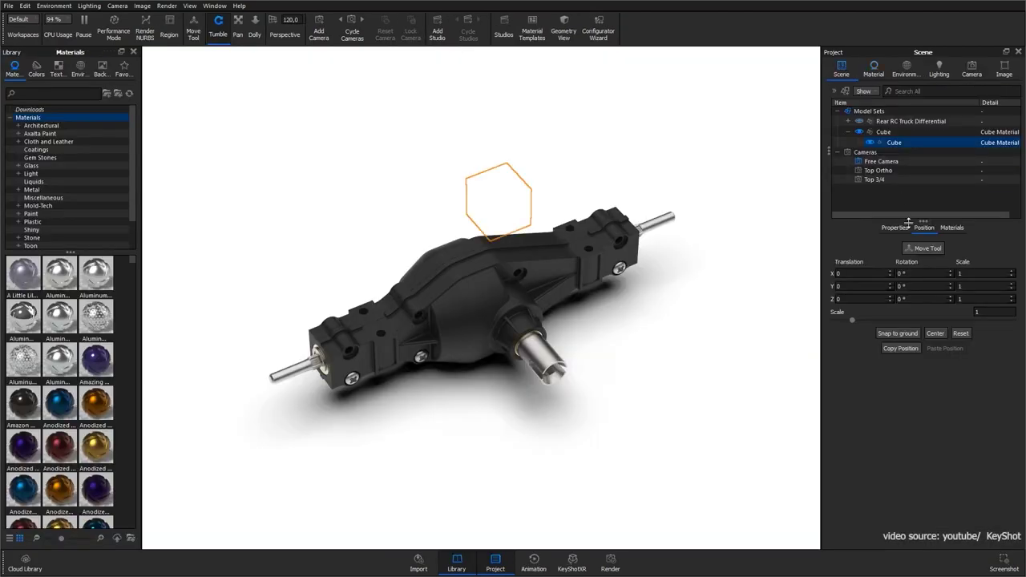
# - Scale the cutaway cube to 11.7661 and move it to Y 2.6109 so it cuts through the truck differential
pyautogui.click(927, 247)
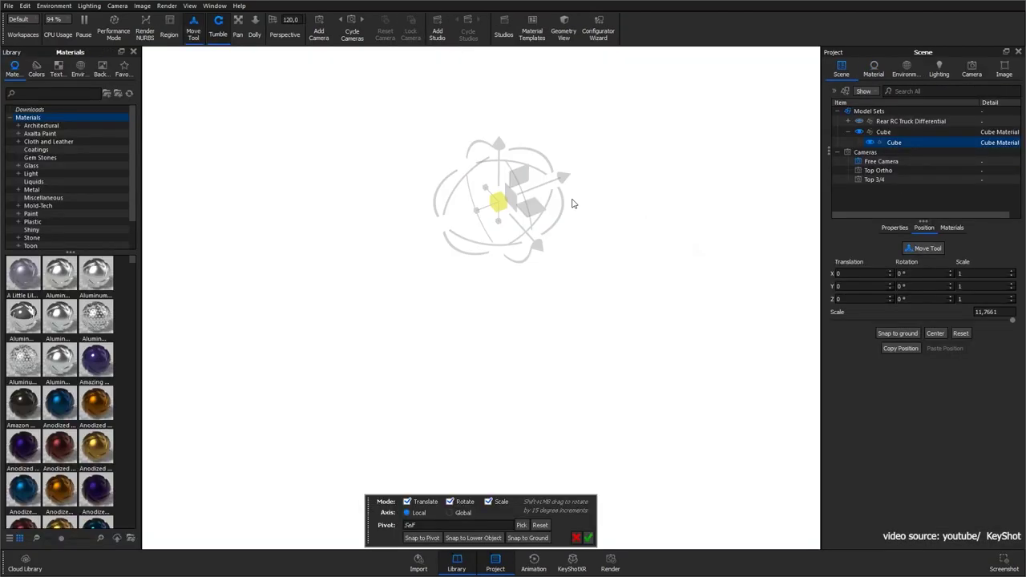
pyautogui.moveTo(497, 202); pyautogui.dragTo(561, 177)
pyautogui.click(593, 540)
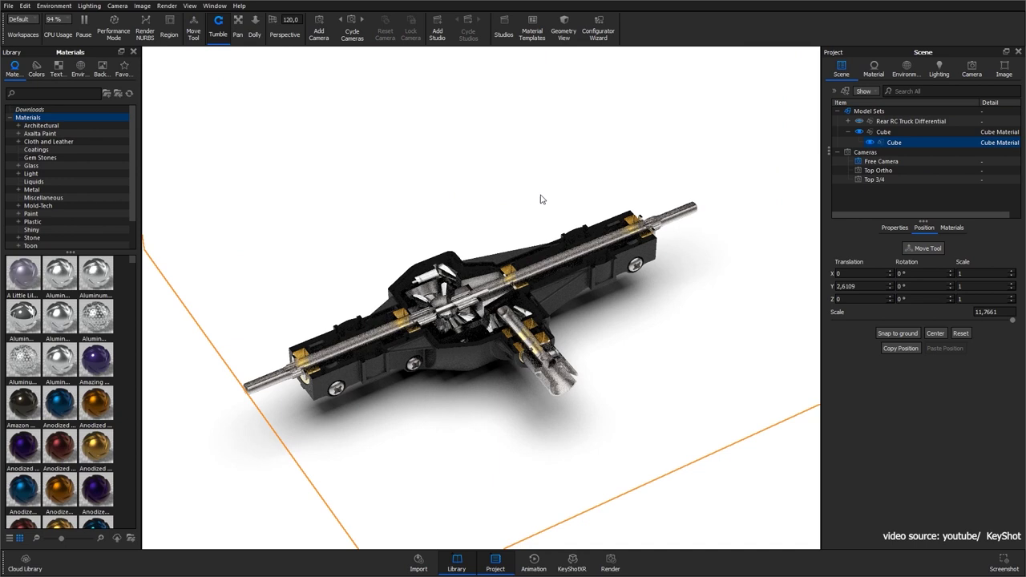
# - Open the Cube Material and try the Inherit Caps and Color caps styles for the cutaway
pyautogui.doubleClick(999, 142)
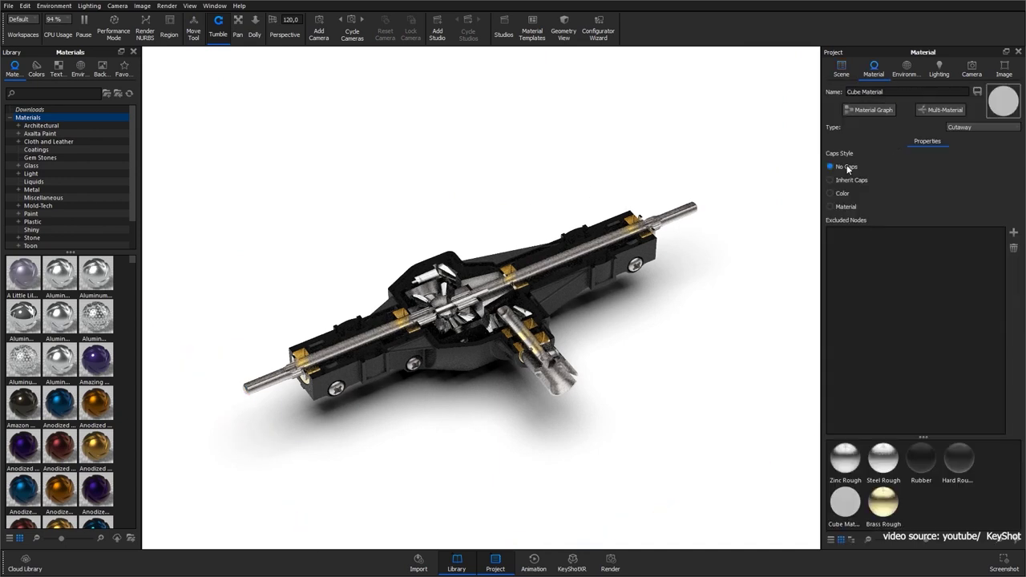
pyautogui.click(848, 179)
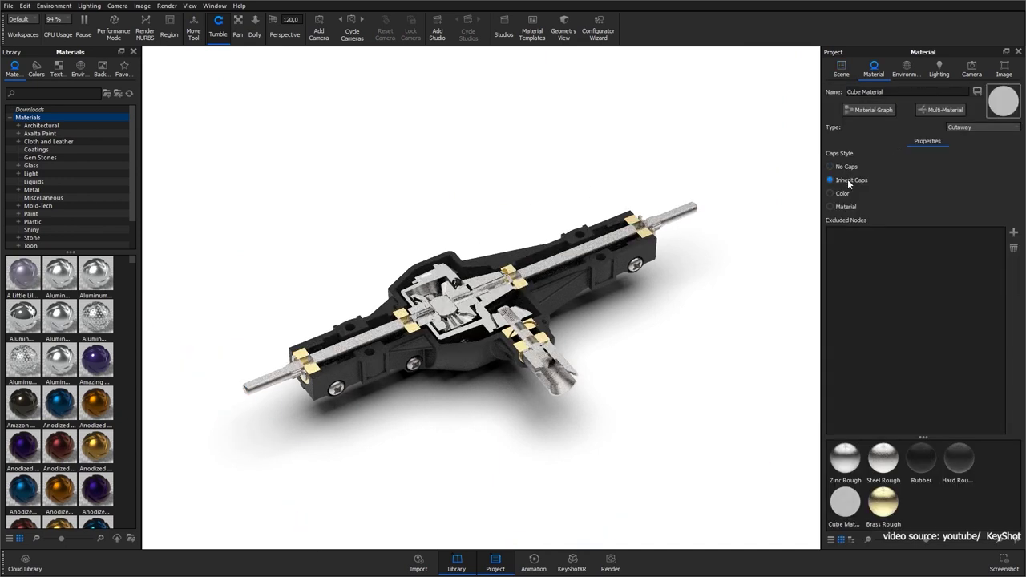
pyautogui.click(841, 193)
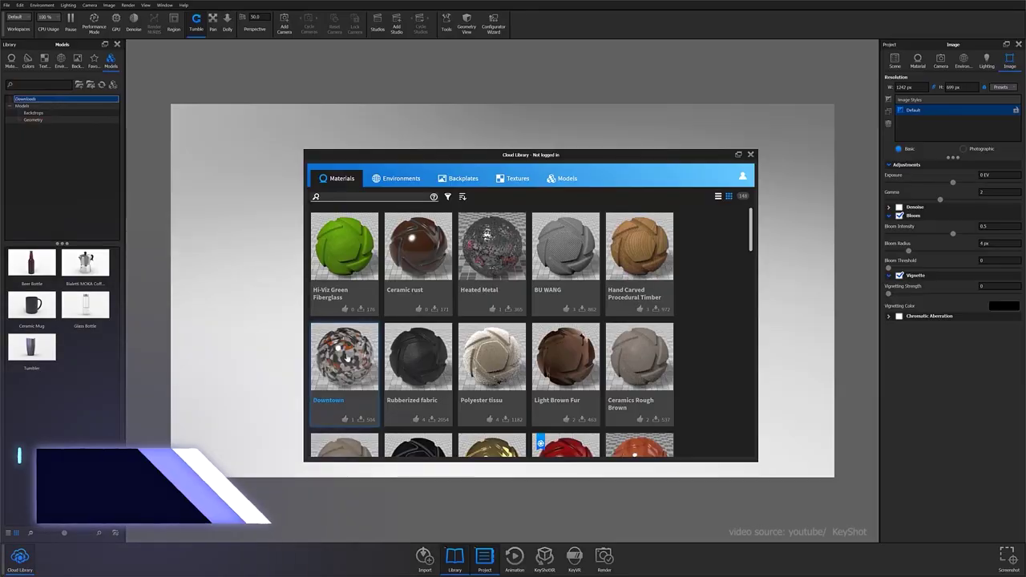
# - Look through the filter and sort-order options for materials in the Cloud Library
pyautogui.click(447, 196)
pyautogui.click(462, 196)
pyautogui.click(462, 196)
pyautogui.click(462, 196)
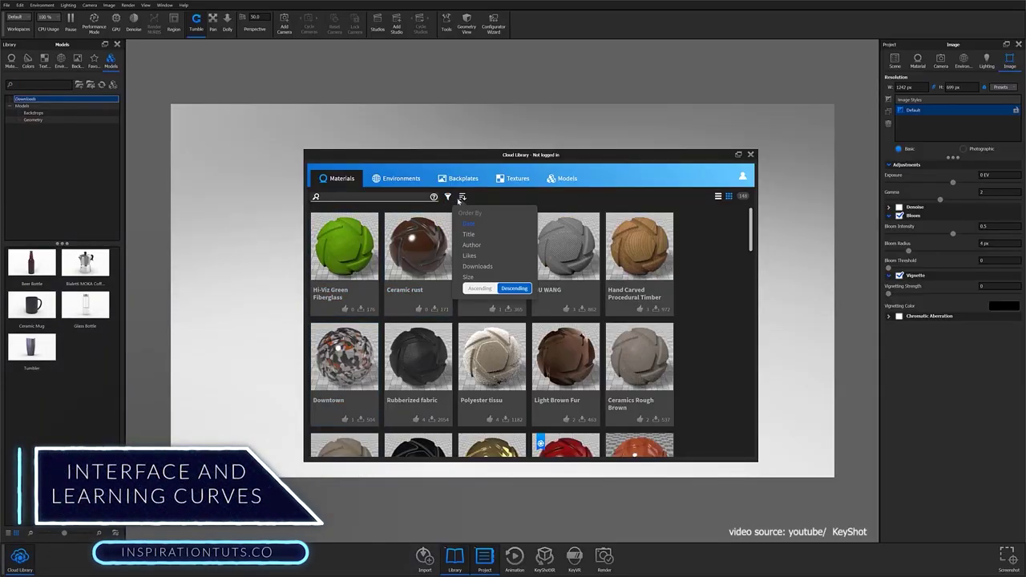
pyautogui.click(447, 197)
pyautogui.click(462, 196)
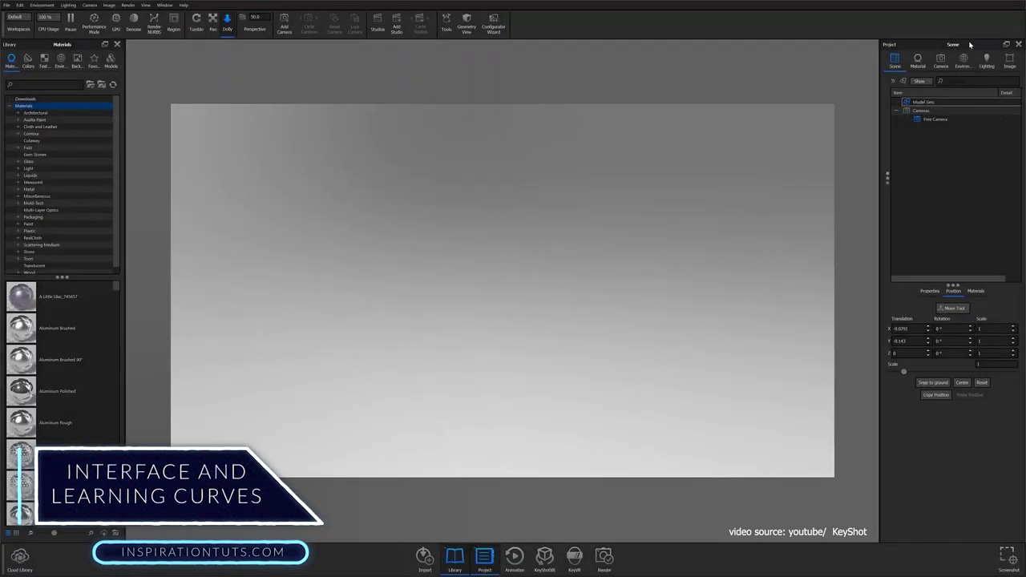
# - Dock the Project panel on the left side of the window and float the Library panel over the viewport
pyautogui.moveTo(970, 45); pyautogui.dragTo(72, 48)
pyautogui.moveTo(50, 256); pyautogui.dragTo(690, 360)
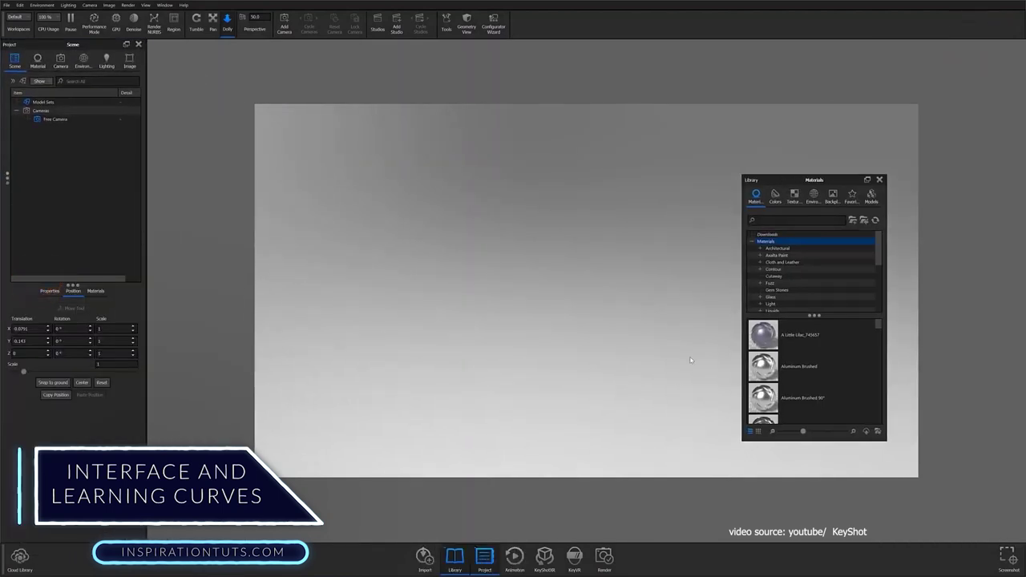
# - Hide the toolbars' text labels and the ribbon's Performance Mode entry, and dock the Library panel on the right side
pyautogui.rightClick(670, 509)
pyautogui.click(677, 527)
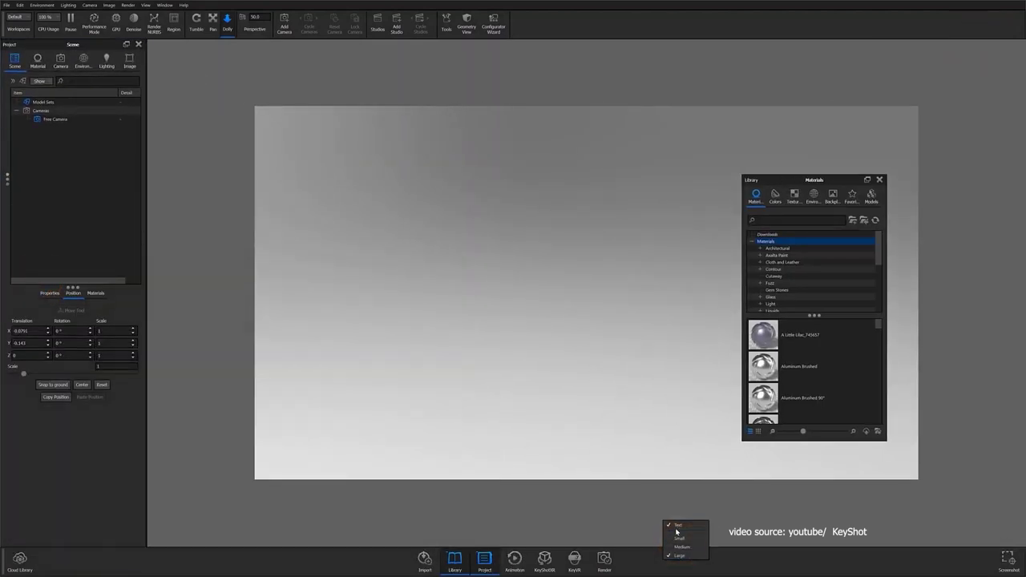
pyautogui.rightClick(543, 27)
pyautogui.click(561, 37)
pyautogui.rightClick(537, 25)
pyautogui.click(579, 64)
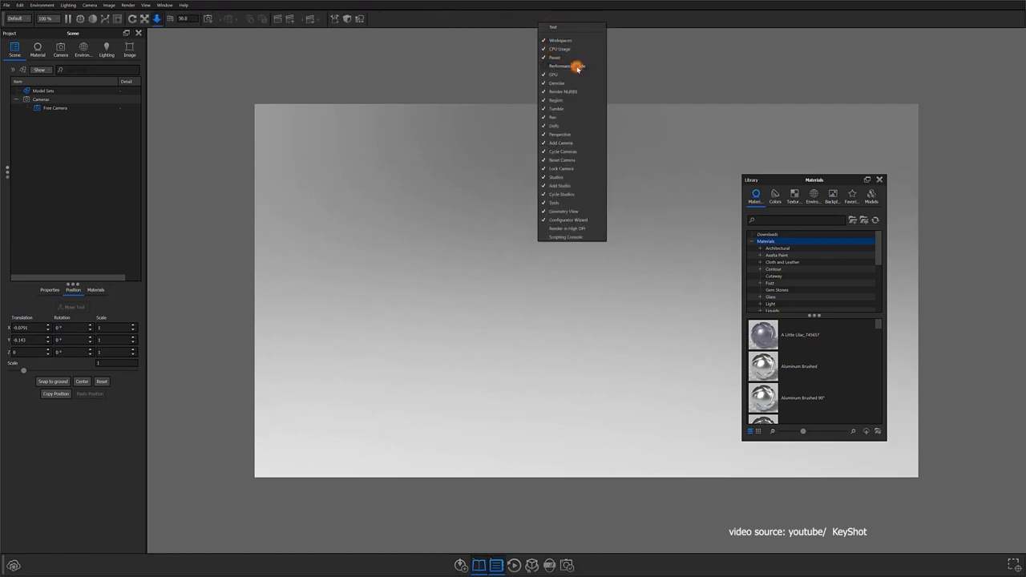
pyautogui.click(503, 17)
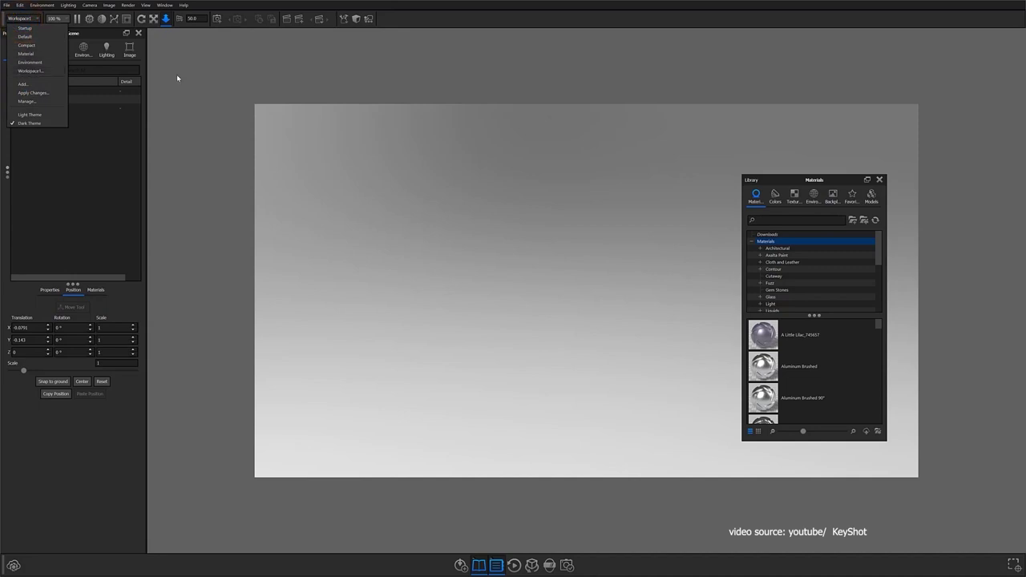
pyautogui.moveTo(839, 180); pyautogui.dragTo(994, 169)
# - Open the hotkeys overview and review the Hotkeys, Interface, Folders, Plugins and Color Management preferences
pyautogui.press('k')
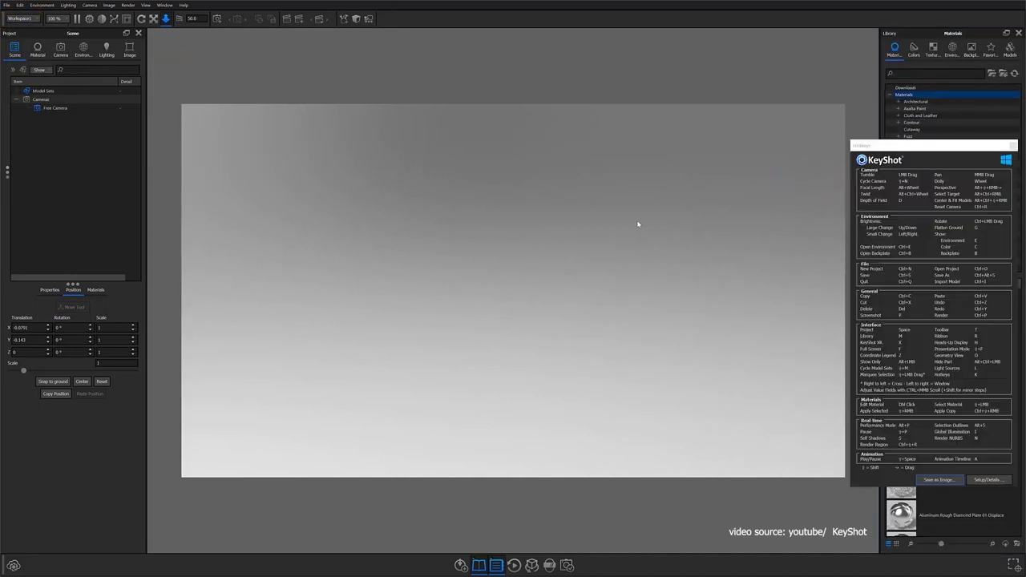
pyautogui.moveTo(936, 144); pyautogui.dragTo(528, 117)
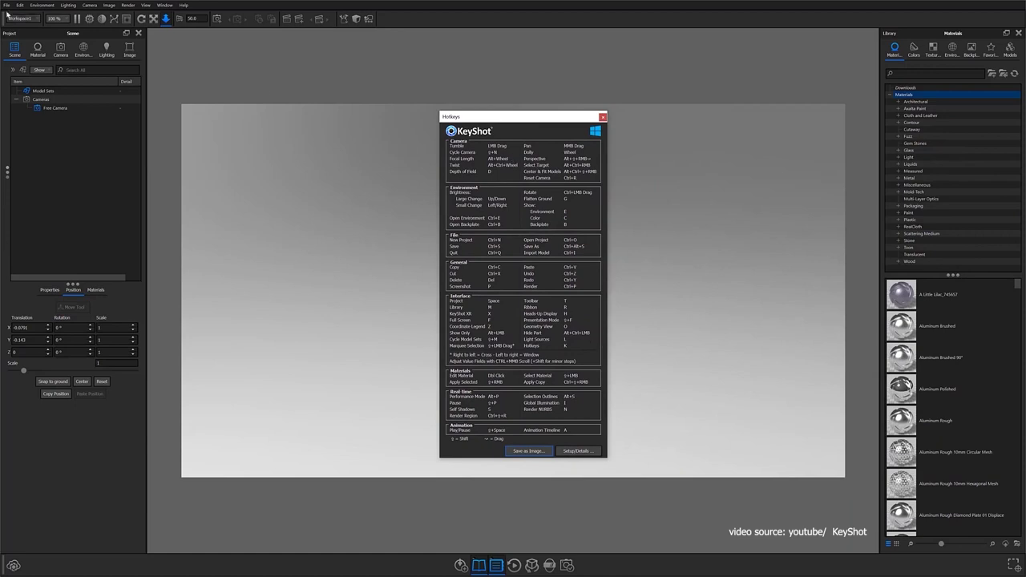
pyautogui.hotkey('ctrl', 'k')
pyautogui.click(384, 219)
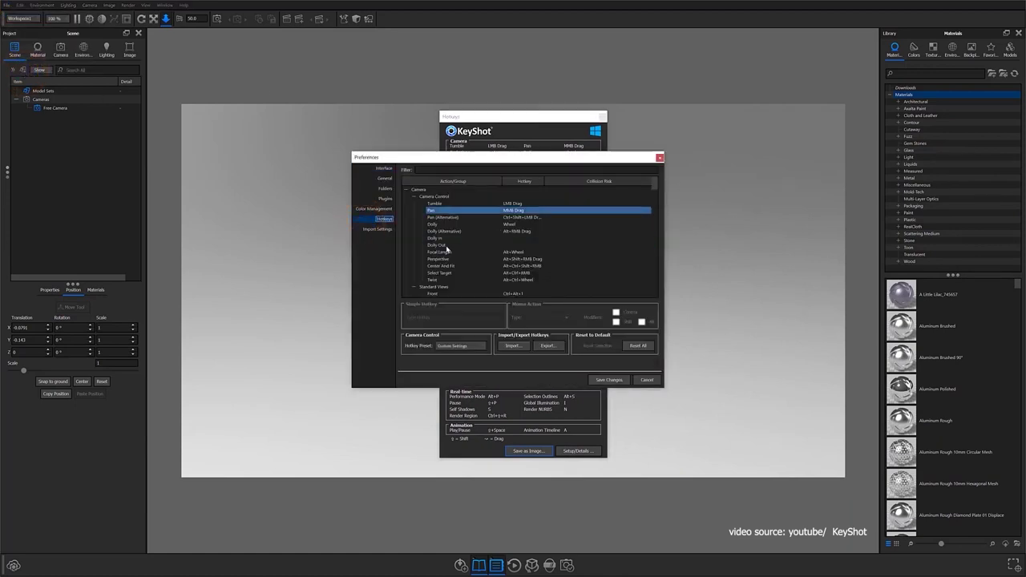
pyautogui.click(384, 169)
pyautogui.click(385, 189)
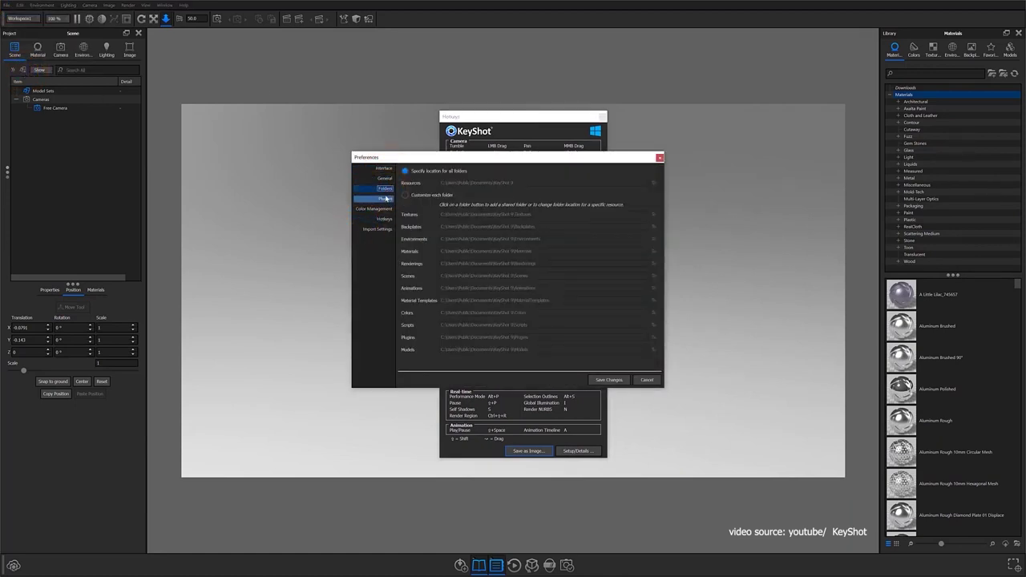
pyautogui.click(386, 198)
pyautogui.click(373, 208)
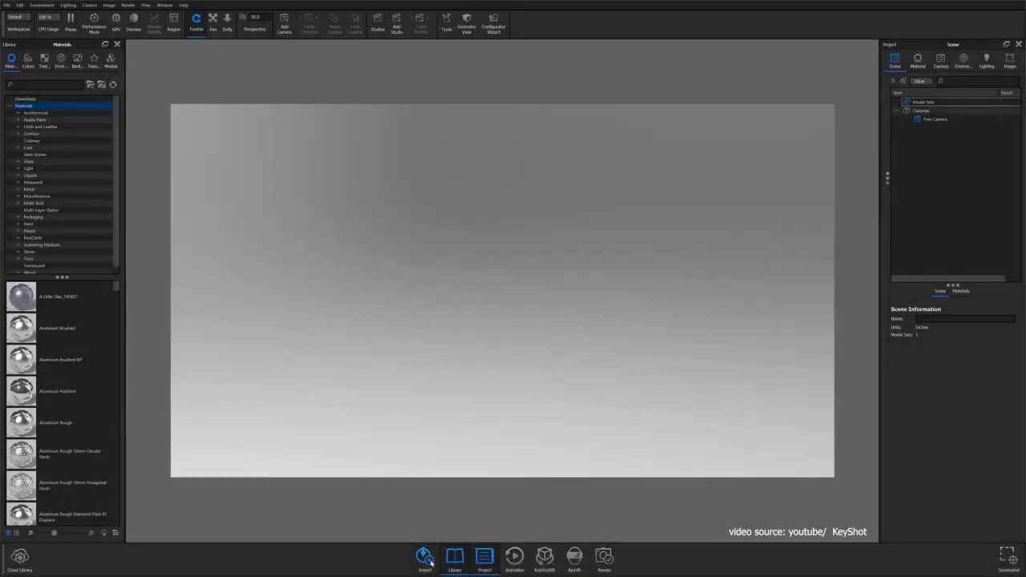
# - Check the supported import formats and import Camera_Bot_ColorMapped.SLDPRT into the Default model set, centered and snapped to the ground
pyautogui.hotkey('ctrl', 'i')
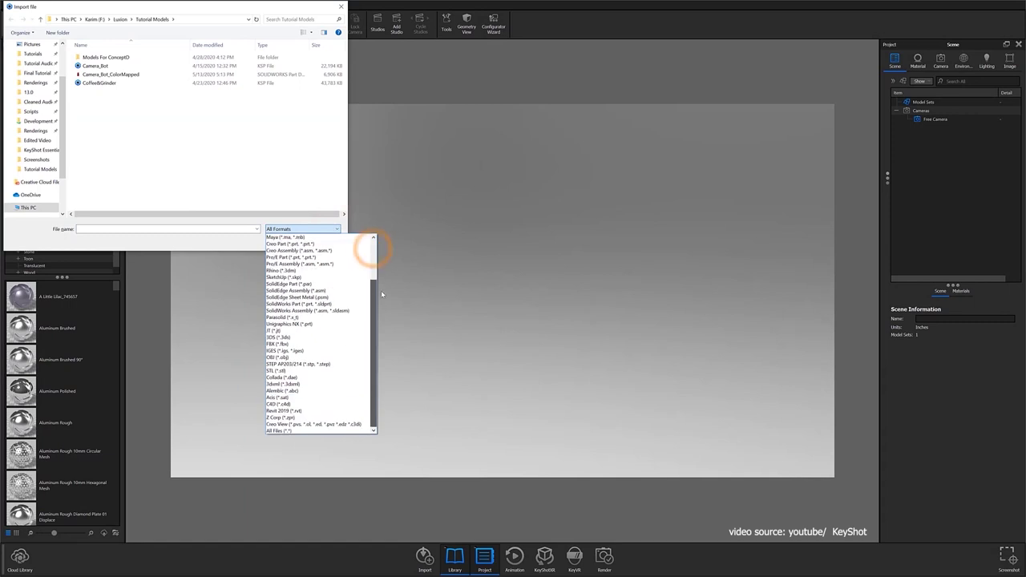
pyautogui.click(325, 230)
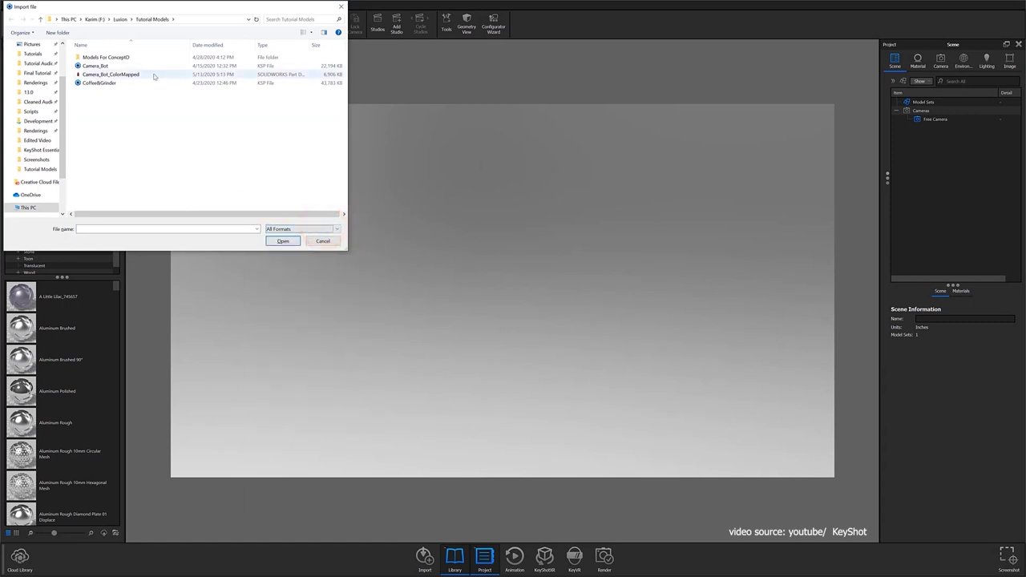
pyautogui.click(283, 241)
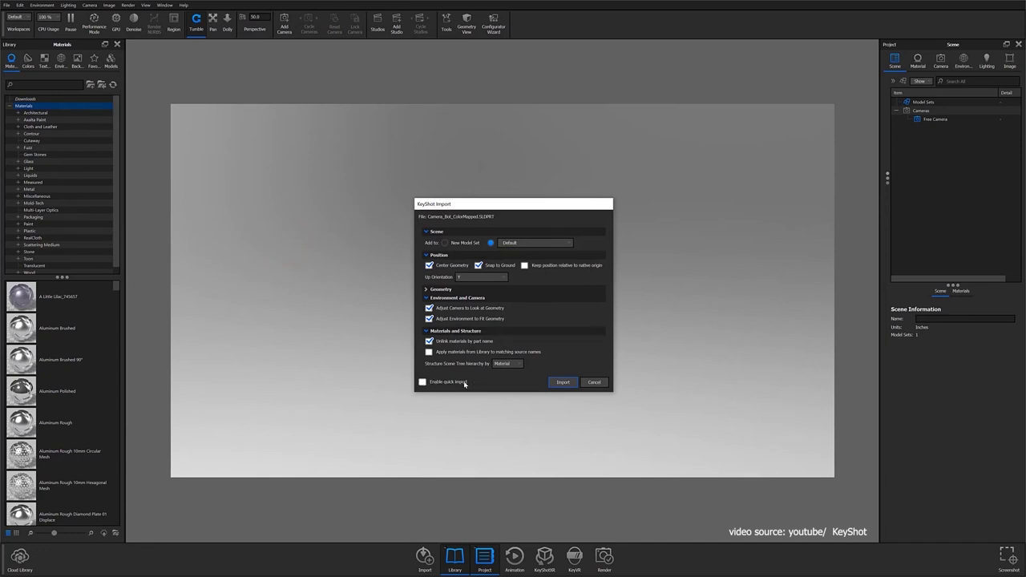
pyautogui.click(561, 382)
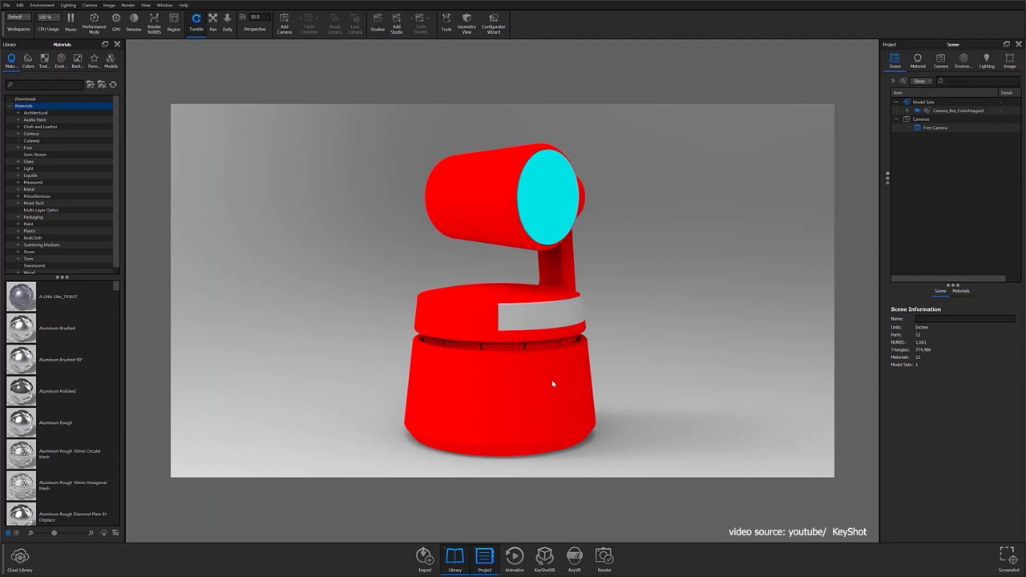
pyautogui.moveTo(552, 383); pyautogui.dragTo(501, 375)
pyautogui.scroll(-5, 508, 371)
pyautogui.scroll(6, 508, 371)
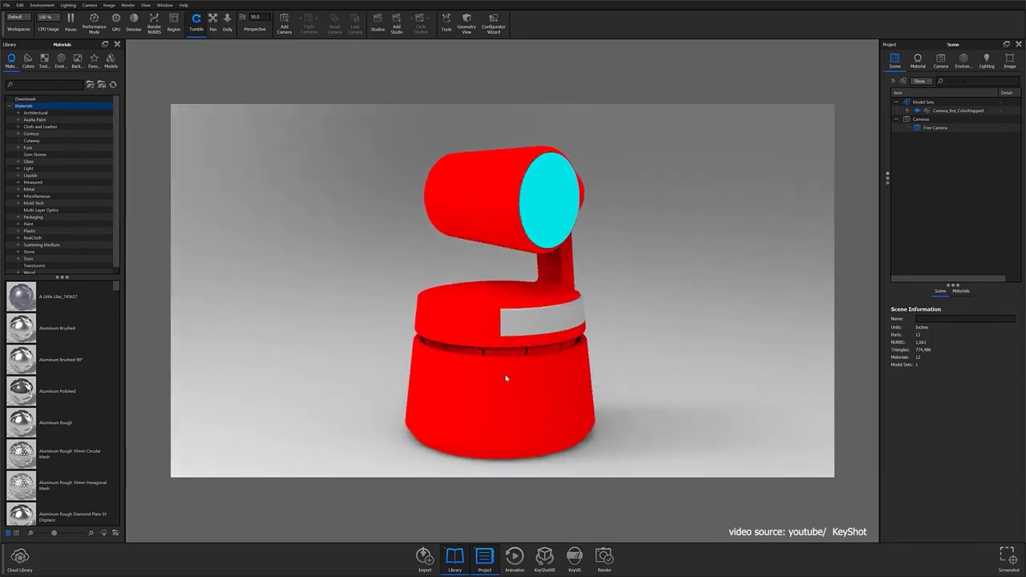
pyautogui.moveTo(508, 371); pyautogui.dragTo(537, 366, button='middle')
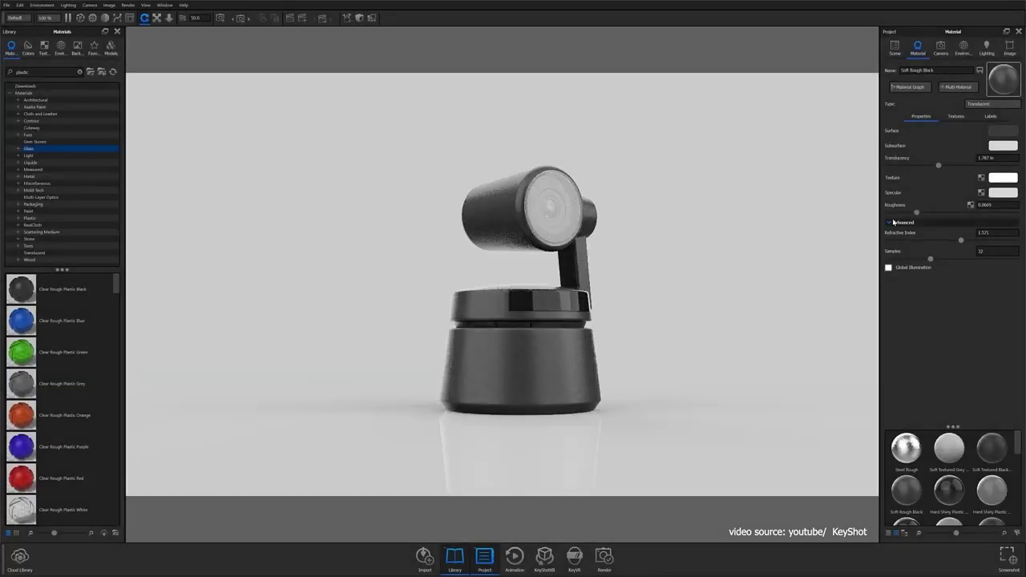
# - Apply Hard Rough Plastic Black and Hard Shiny Plastic Black from the material library to the camera bot's body parts
pyautogui.click(42, 328)
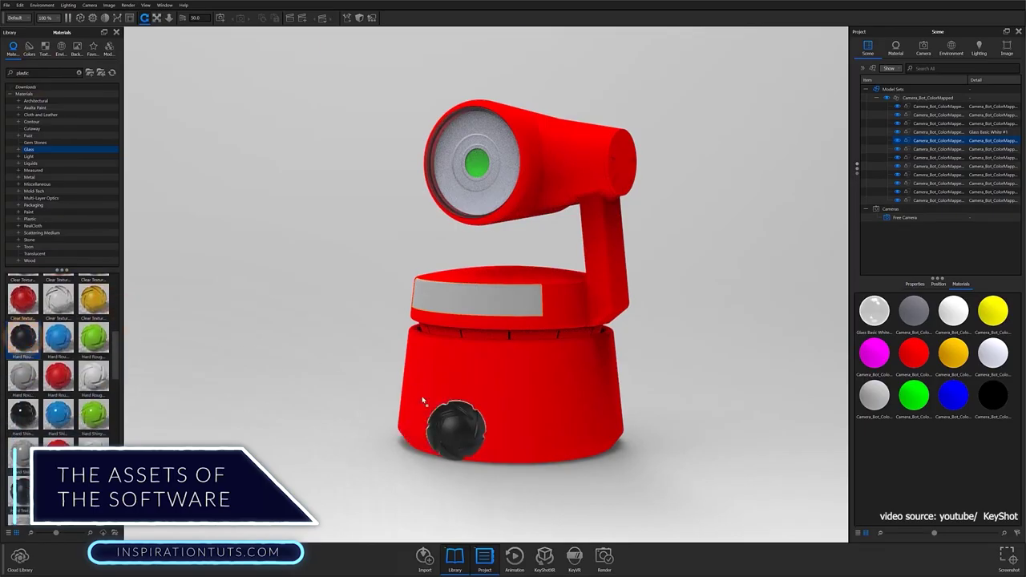
pyautogui.moveTo(24, 337); pyautogui.dragTo(481, 300)
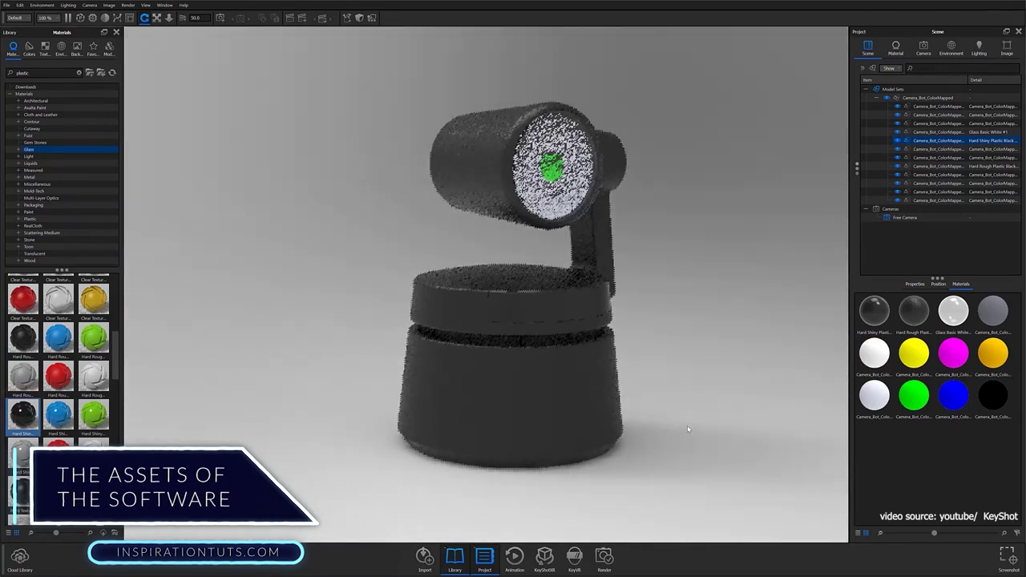
pyautogui.moveTo(24, 416); pyautogui.dragTo(535, 183)
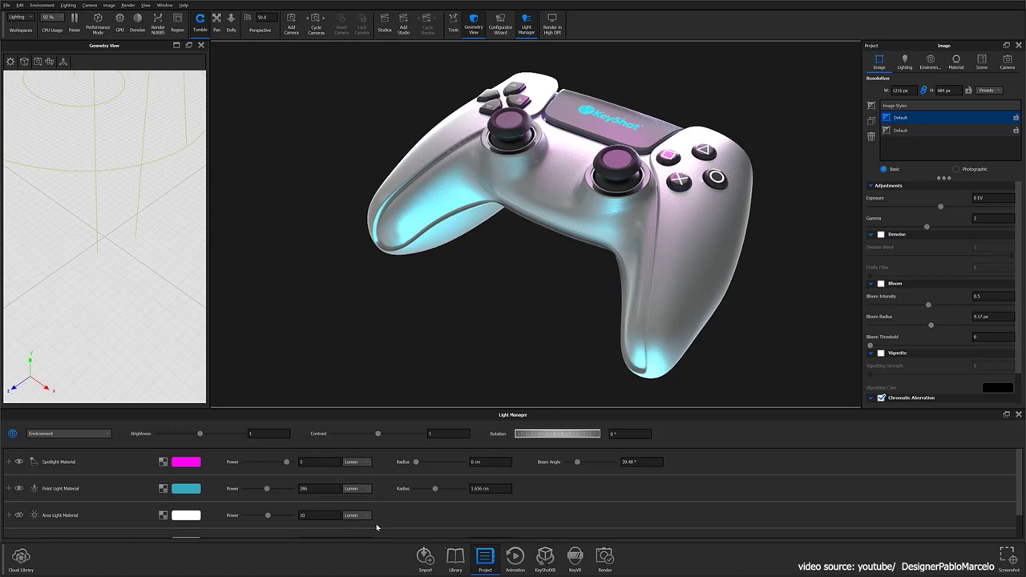
# - Set the controller scene's spotlight to 5.5 lumen power, a larger radius and a 37.62° beam angle, keeping its magenta color
pyautogui.click(190, 465)
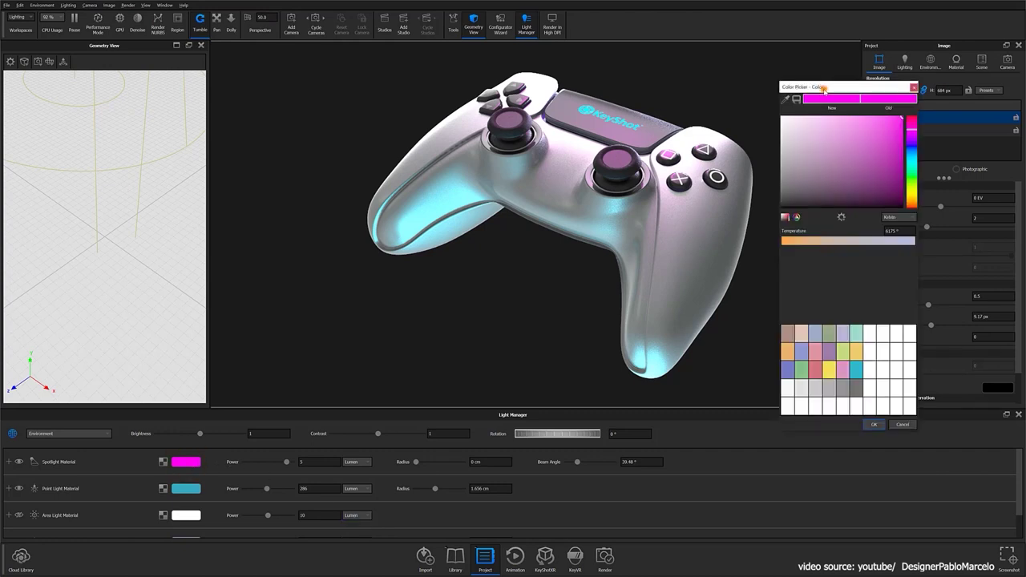
pyautogui.moveTo(824, 90); pyautogui.dragTo(149, 110)
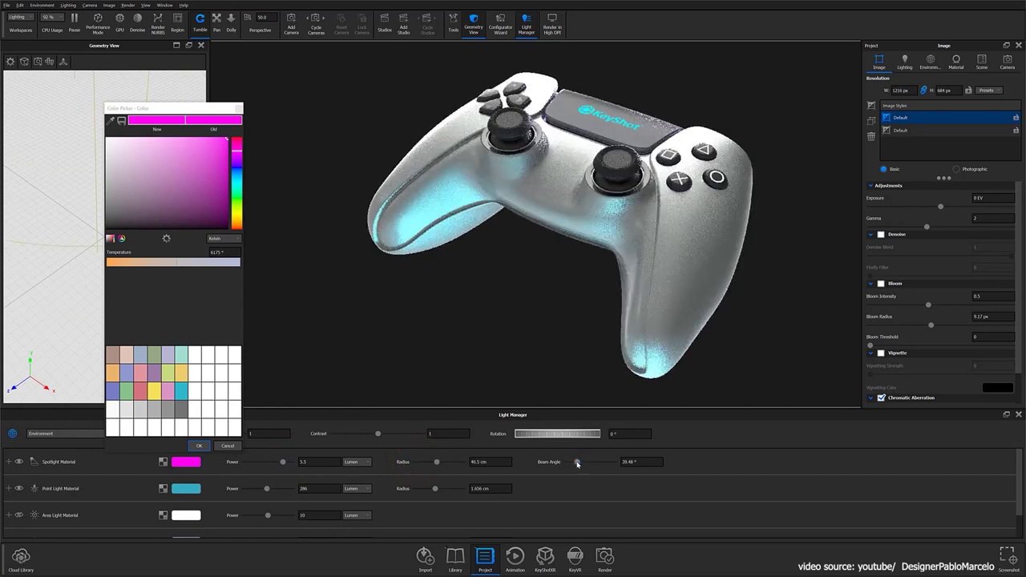
pyautogui.moveTo(578, 463); pyautogui.dragTo(576, 463)
pyautogui.click(228, 446)
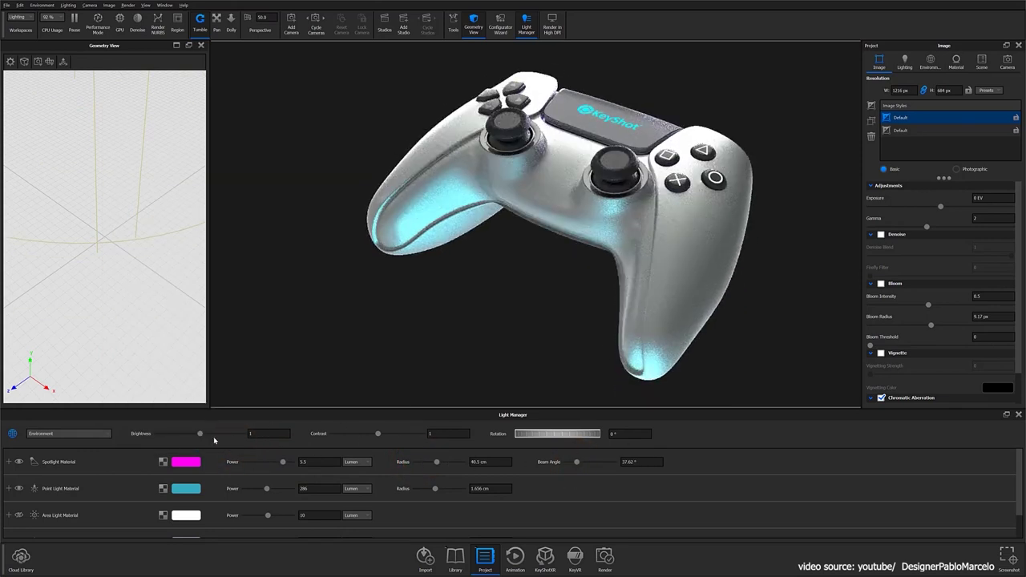
# - Return the environment brightness to 1 and switch the controller scene to the light environment in the Light Manager
pyautogui.moveTo(246, 434); pyautogui.dragTo(200, 434)
pyautogui.click(80, 433)
pyautogui.click(80, 438)
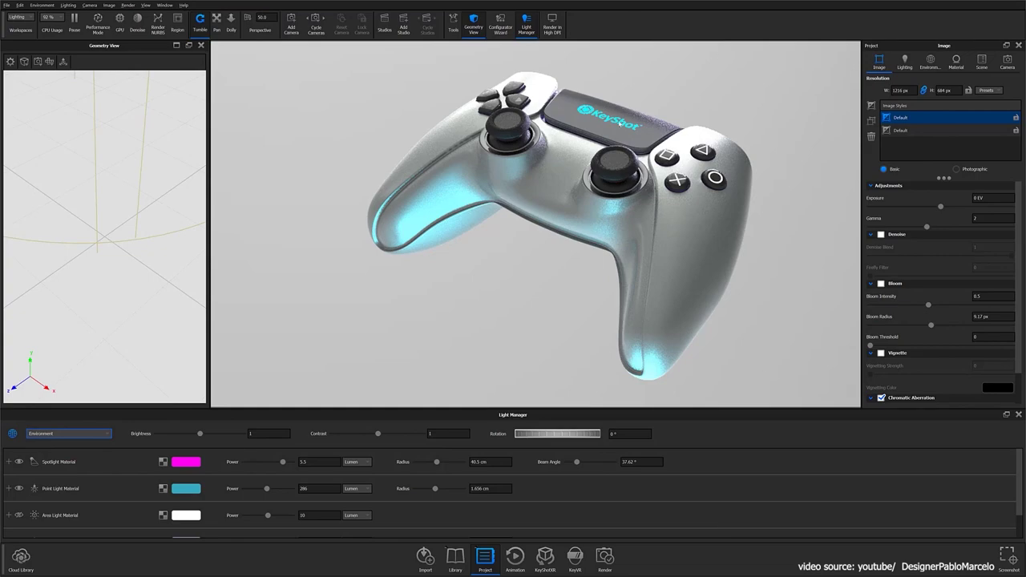
pyautogui.moveTo(729, 314); pyautogui.dragTo(697, 200)
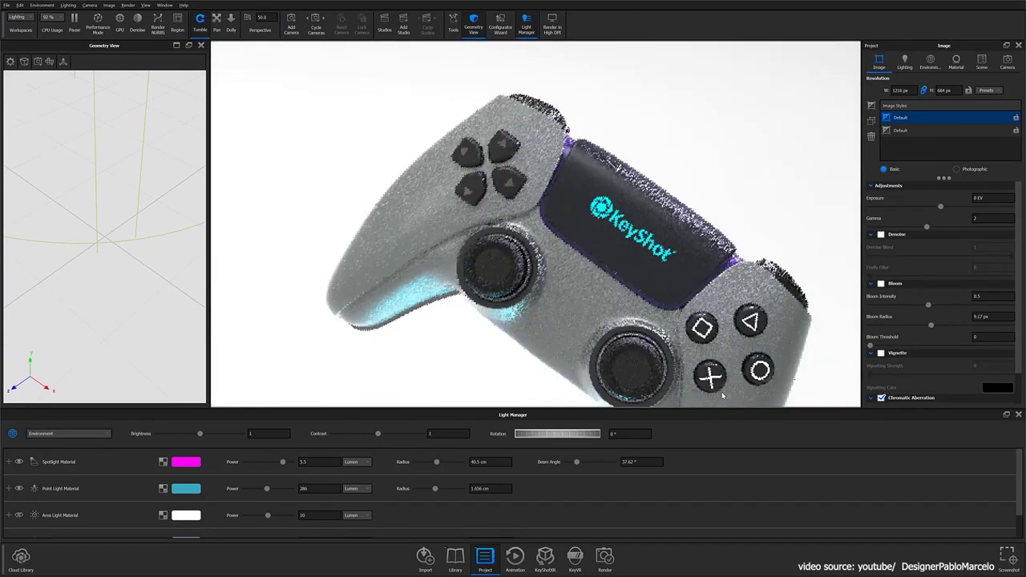
pyautogui.scroll(5, 689, 158)
pyautogui.moveTo(690, 158); pyautogui.dragTo(561, 225, button='middle')
pyautogui.scroll(3, 762, 286)
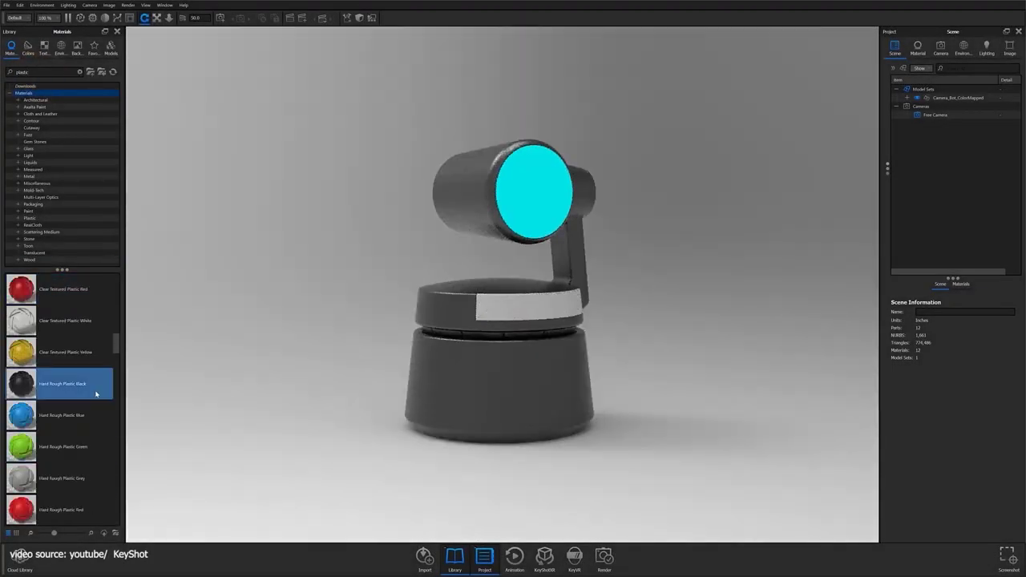
# - Apply Hard Rough Plastic Black to the cyan front face of the camera bot's head
pyautogui.moveTo(60, 385); pyautogui.dragTo(520, 191)
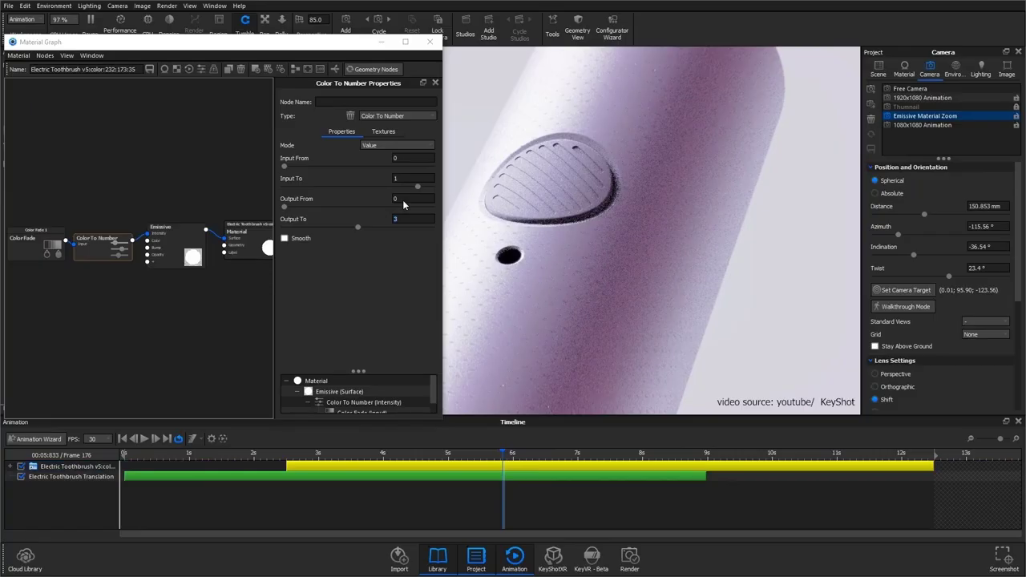
# - Set the toothbrush light's Color To Number node to Output From 0.1 and scrub the animation to about 6.6 s, frame 199
pyautogui.click(403, 200)
pyautogui.write('0.1')
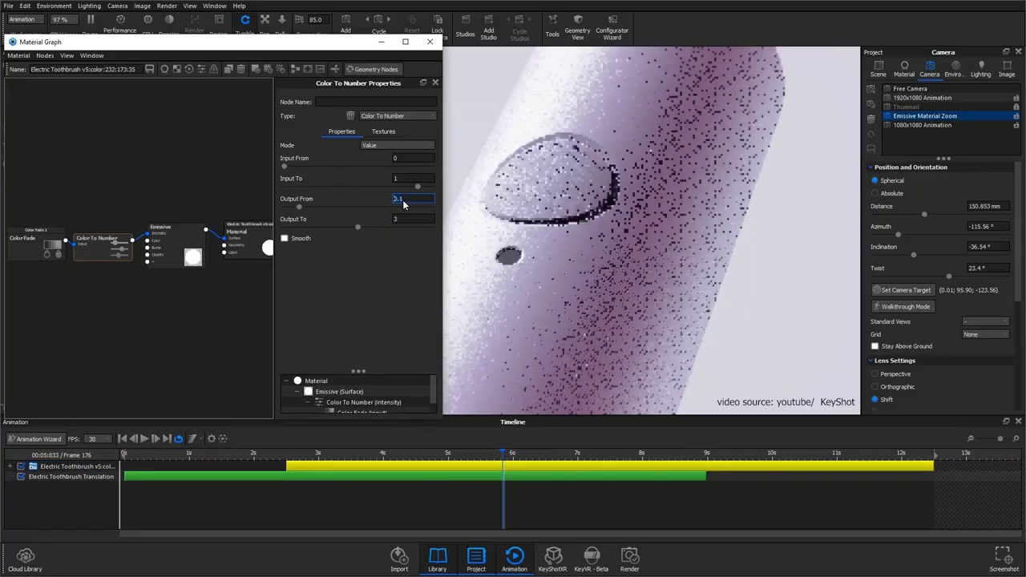
pyautogui.click(430, 42)
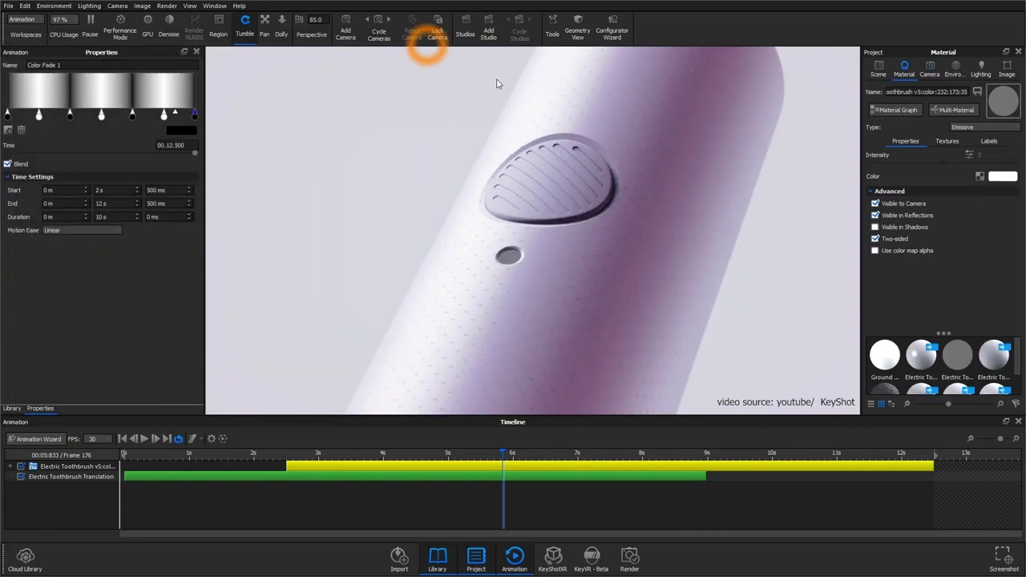
pyautogui.moveTo(541, 457); pyautogui.dragTo(553, 454)
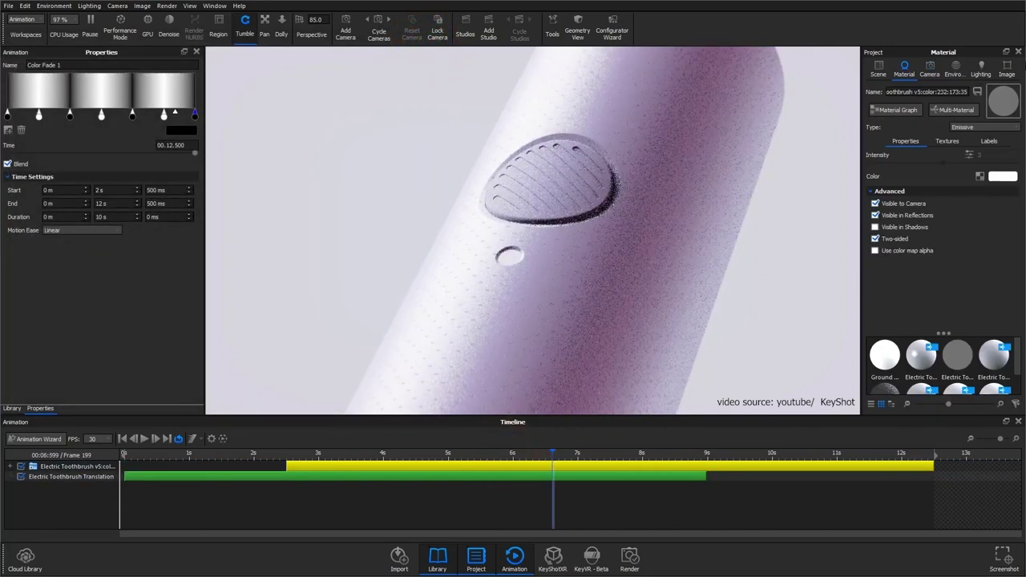
# - Check the image style's Bloom settings and switch to the 1920x1080 Animation camera with the playhead near the timeline's start
pyautogui.click(1003, 70)
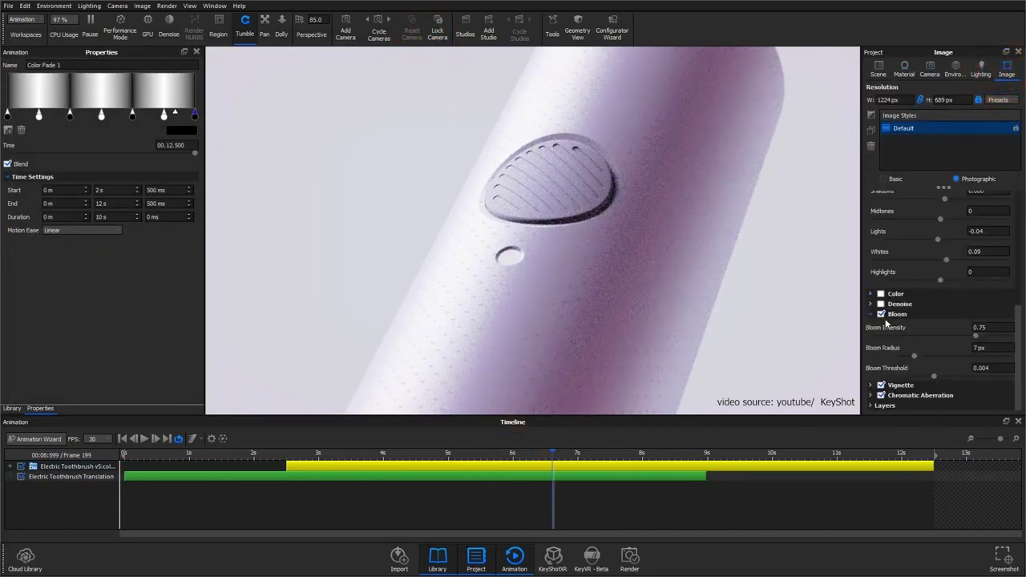
pyautogui.click(922, 69)
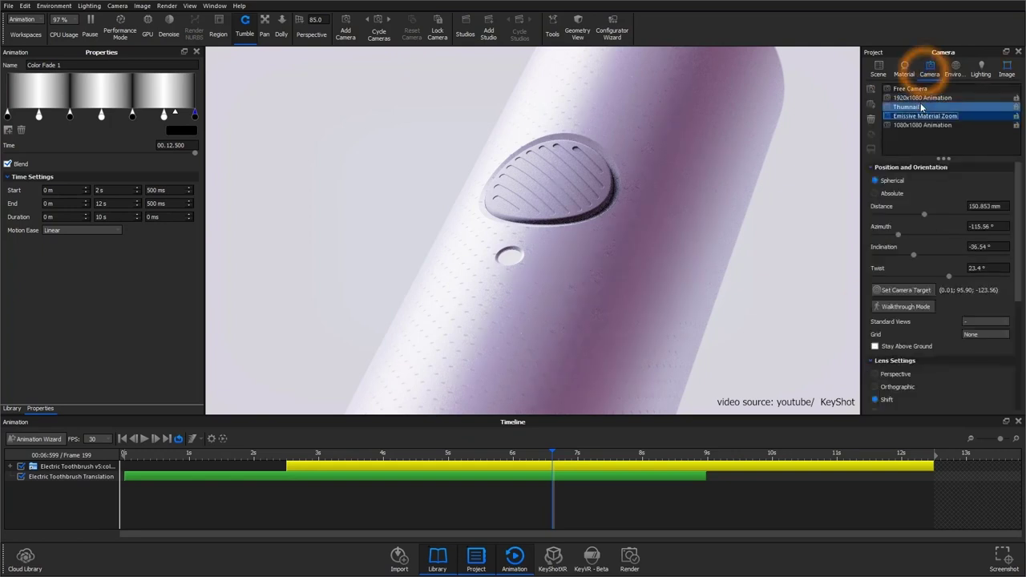
pyautogui.click(916, 97)
pyautogui.click(154, 462)
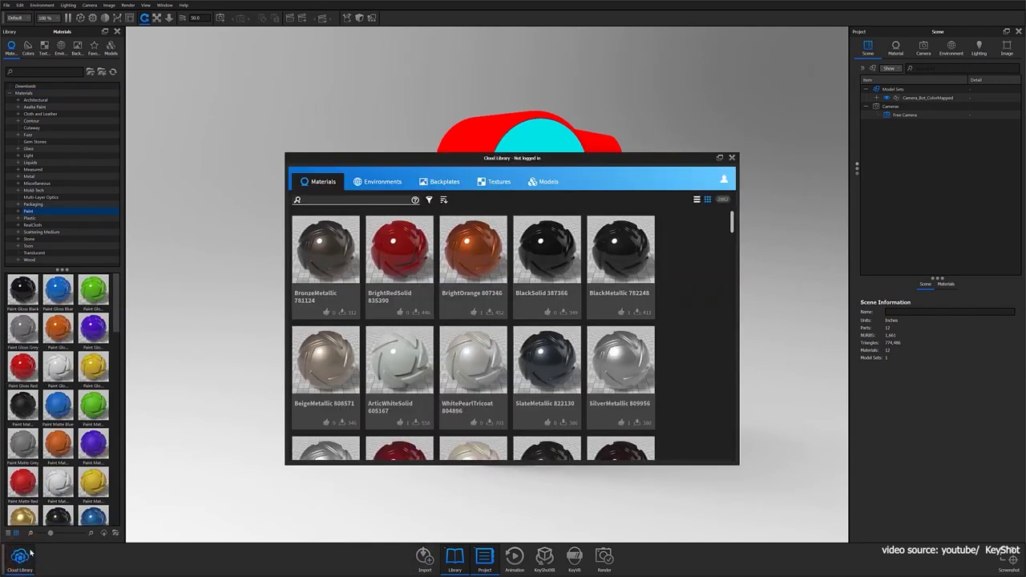
# - Browse the Cloud Library's materials, download NiceDay into the local Downloads folder, and close the Cloud Library
pyautogui.scroll(-10, 668, 337)
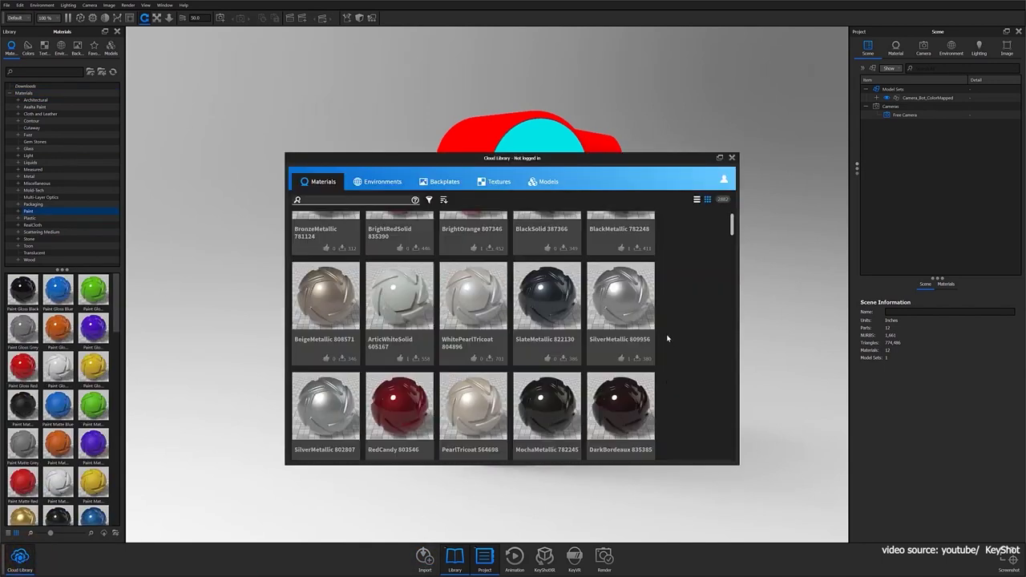
pyautogui.scroll(-15, 667, 335)
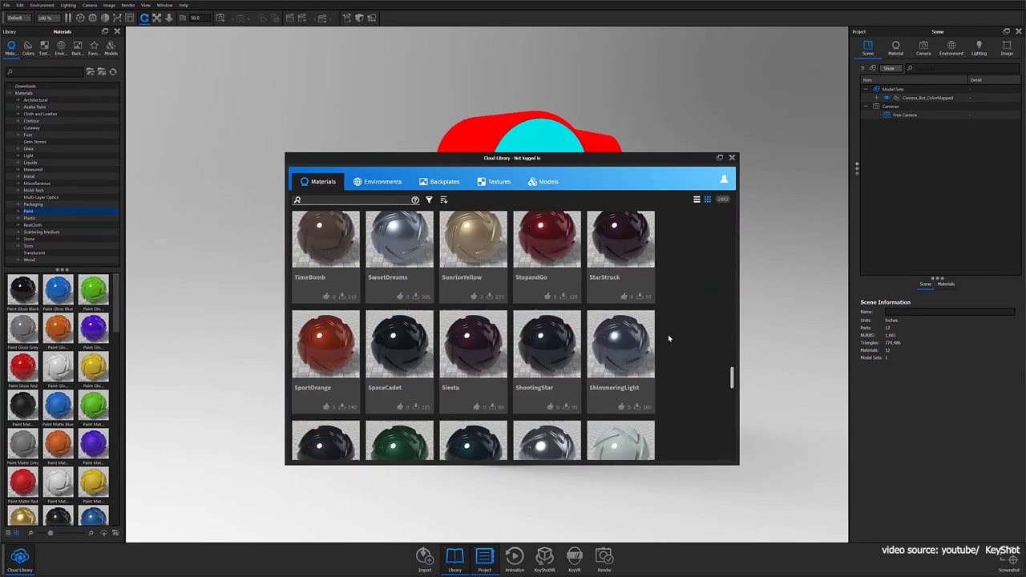
pyautogui.moveTo(502, 128); pyautogui.dragTo(503, 126)
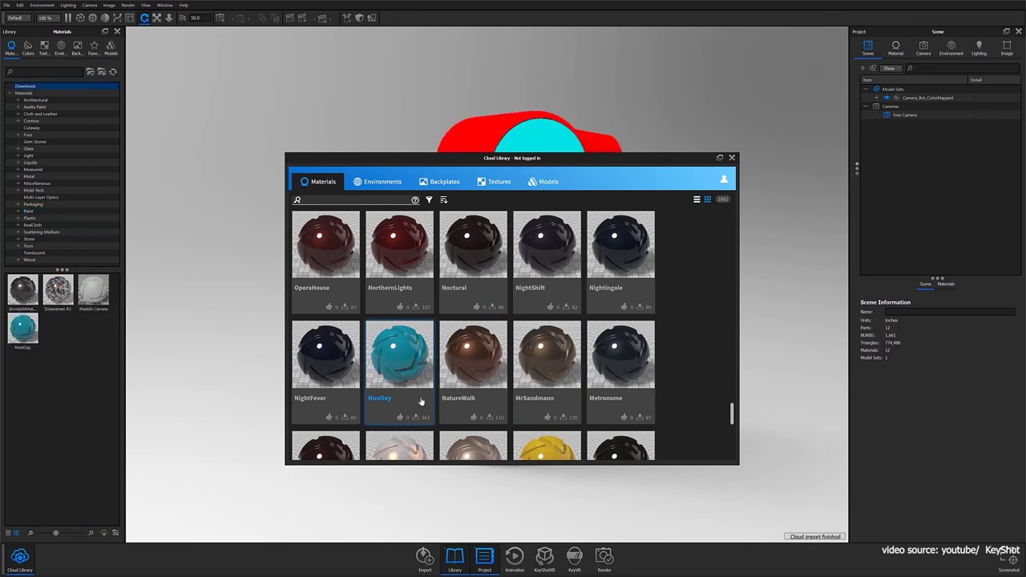
pyautogui.click(89, 85)
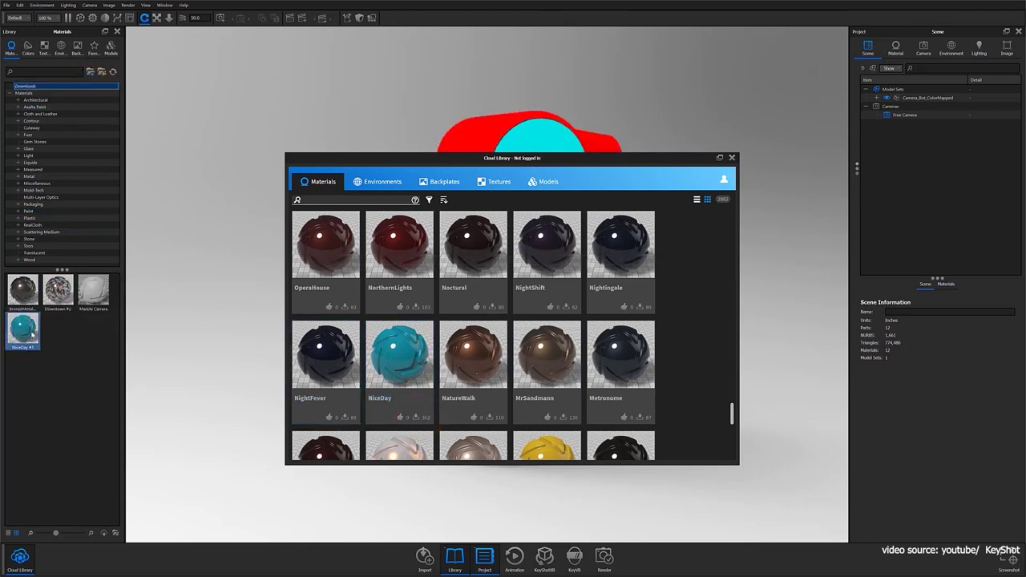
pyautogui.click(732, 158)
# - Apply black hard plastics to the camera bot's red body, with Hard Shiny Plastic Black on its grey strip and lens face
pyautogui.moveTo(684, 297); pyautogui.dragTo(323, 373)
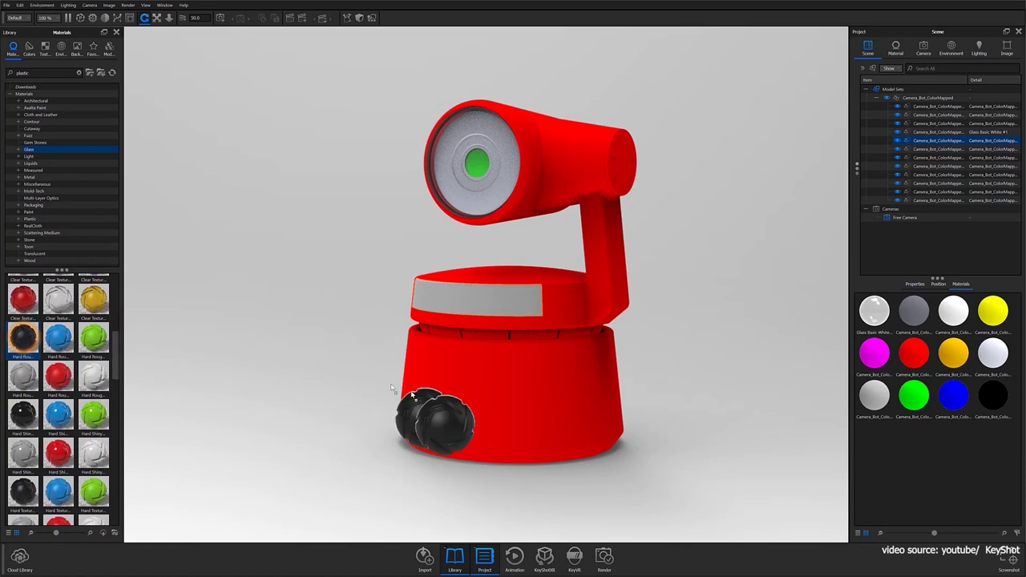
pyautogui.moveTo(23, 414); pyautogui.dragTo(477, 301)
pyautogui.moveTo(374, 419); pyautogui.dragTo(132, 408)
pyautogui.moveTo(23, 414); pyautogui.dragTo(517, 189)
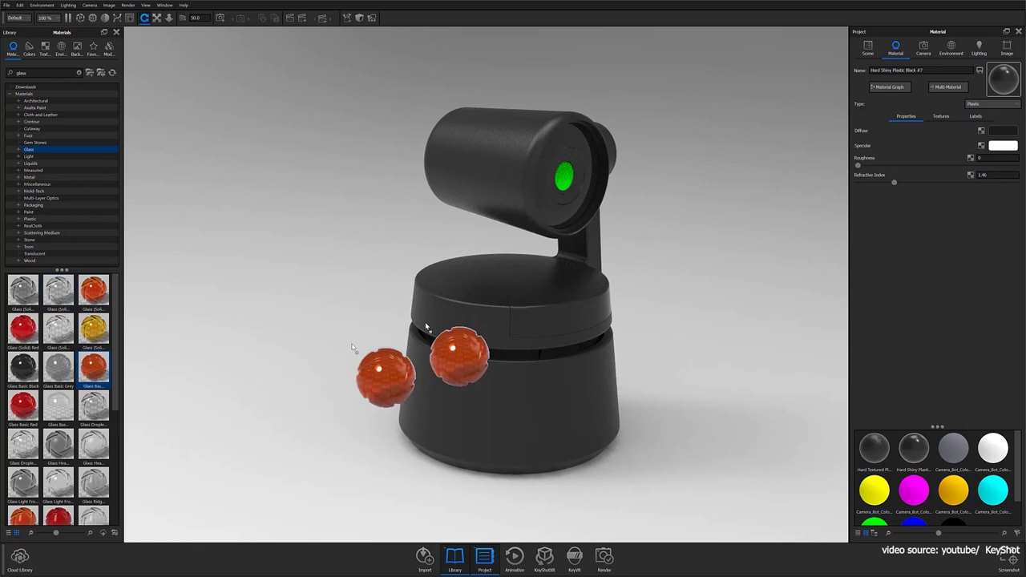
# - Apply Glass Basic Orange to the base's front strip and replace it with a black material
pyautogui.moveTo(426, 327); pyautogui.dragTo(551, 329)
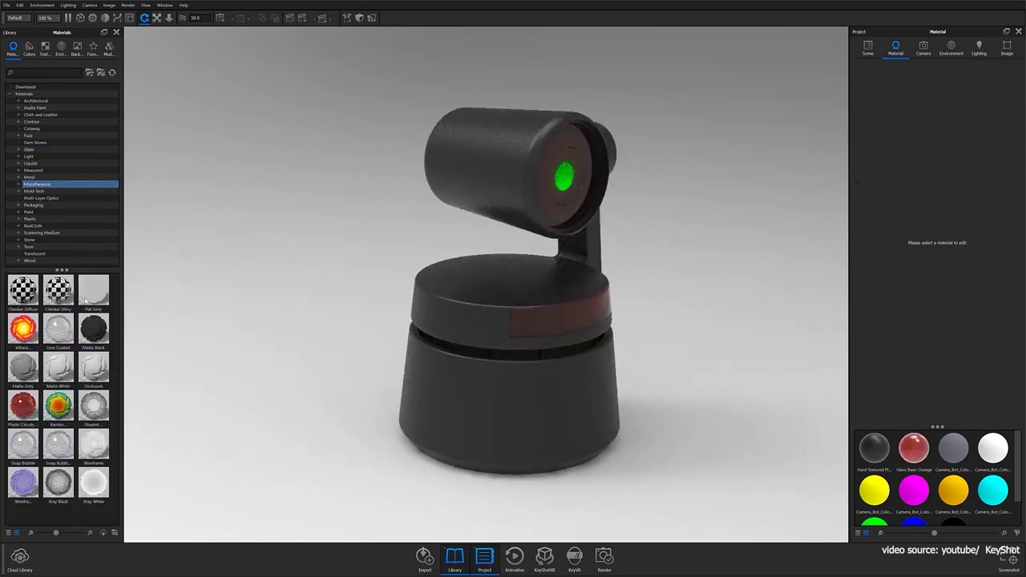
pyautogui.moveTo(23, 367); pyautogui.dragTo(552, 320)
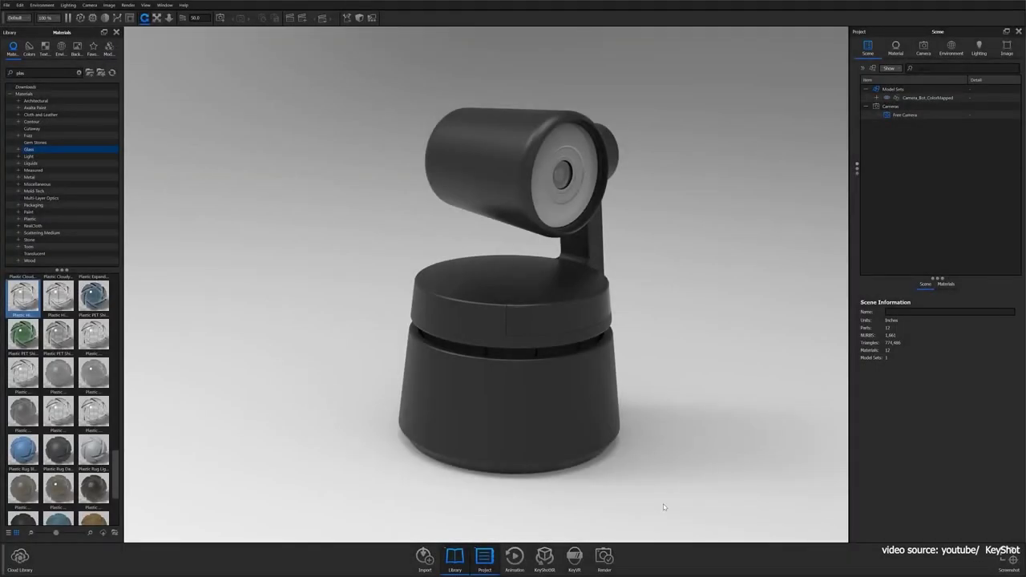
pyautogui.moveTo(662, 506); pyautogui.dragTo(641, 492)
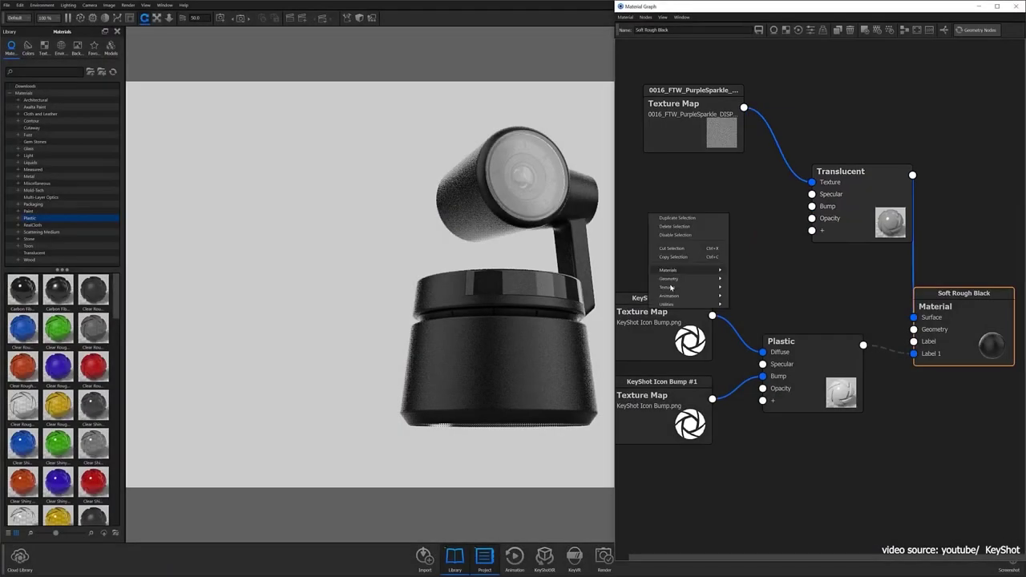
# - Add a Scratches texture to the Soft Rough Black material and combine it with the sparkle texture map through Bump Add on Translucent's bump
pyautogui.click(753, 287)
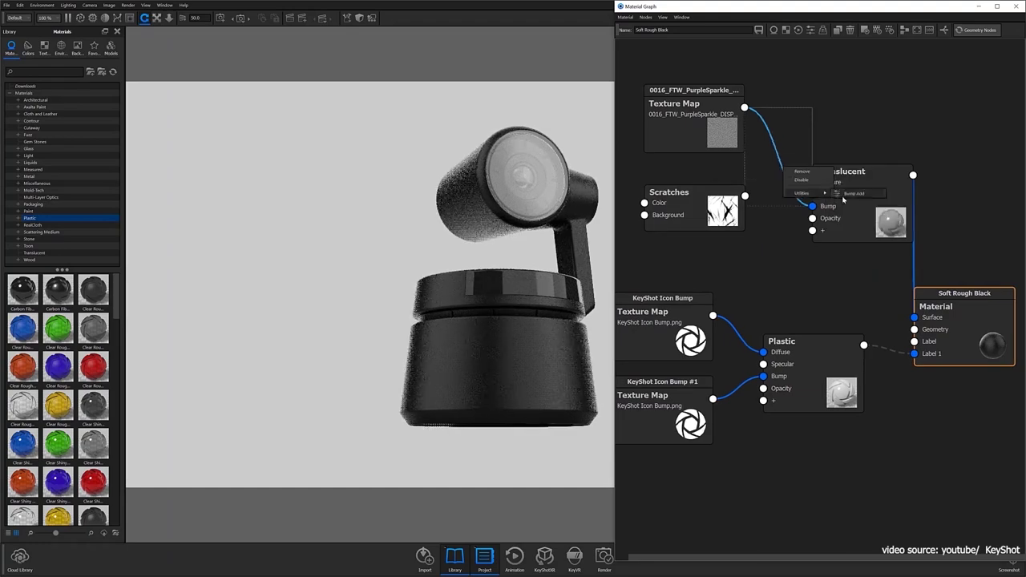
pyautogui.moveTo(980, 127); pyautogui.dragTo(993, 126)
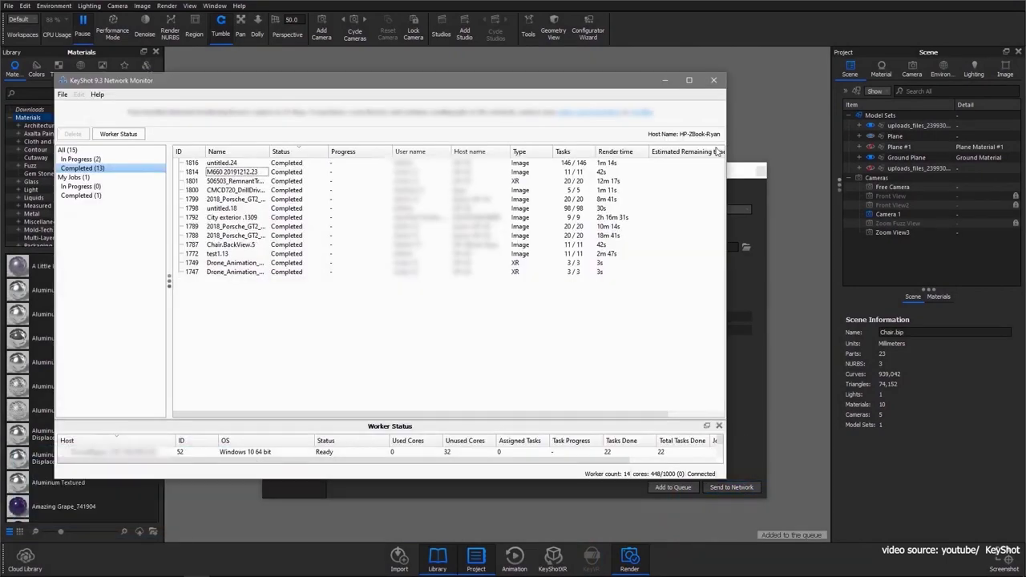
# - Switch the chair scene to the Zoom Fuzz View camera with real-time rendering resumed, and open the blue seat's material for editing
pyautogui.click(664, 80)
pyautogui.click(753, 170)
pyautogui.click(911, 68)
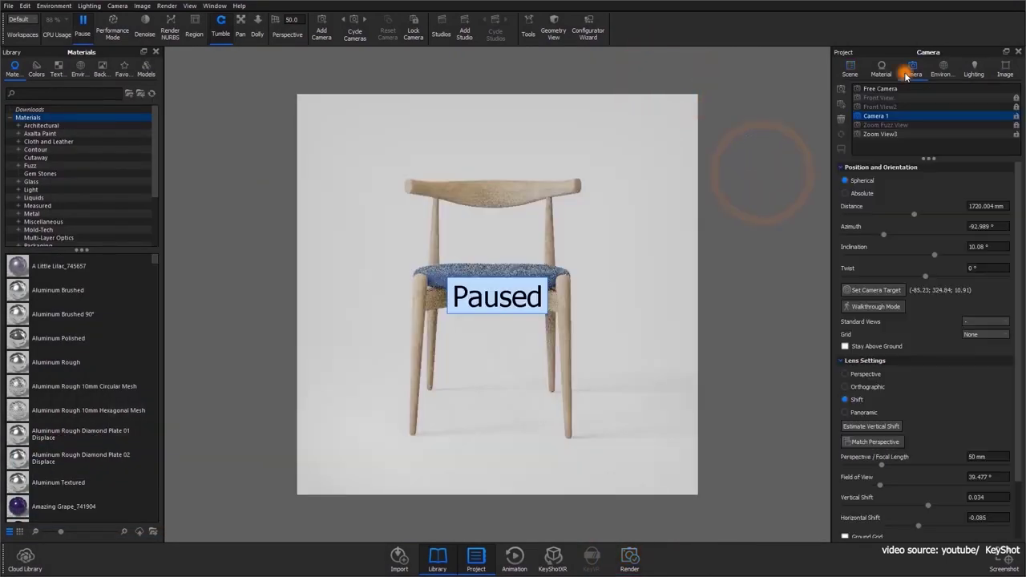
pyautogui.click(884, 125)
pyautogui.click(93, 32)
pyautogui.doubleClick(623, 388)
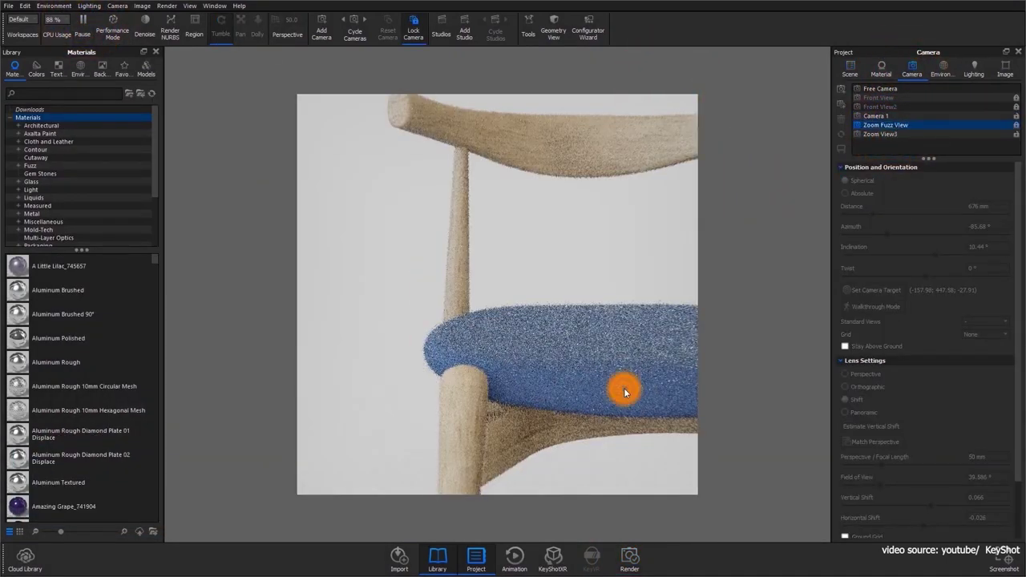
pyautogui.click(892, 149)
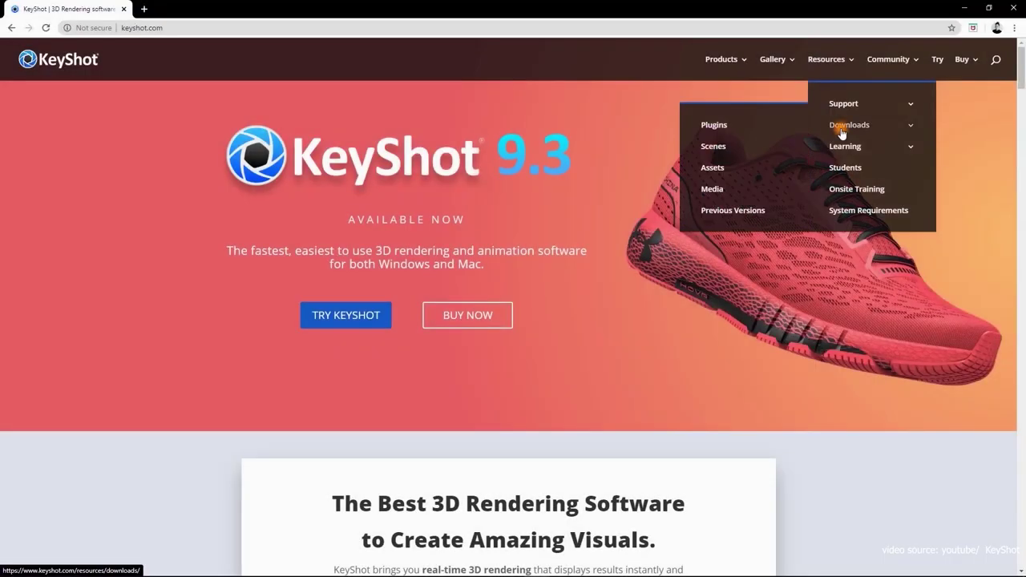
# - Open the Downloads page on the KeyShot website in the browser and look through its contents
pyautogui.click(846, 126)
pyautogui.scroll(-3, 702, 196)
pyautogui.scroll(-3, 702, 197)
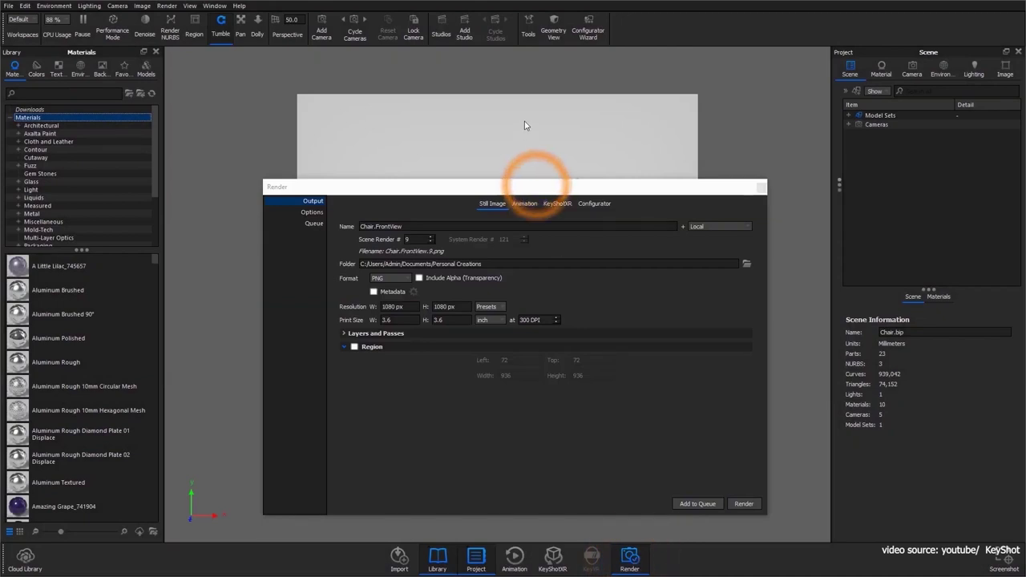
# - Configure the Chair.FrontView render to be sent to the network with the GPU Mode render engine and review its output settings
pyautogui.moveTo(522, 187); pyautogui.dragTo(509, 124)
pyautogui.click(300, 148)
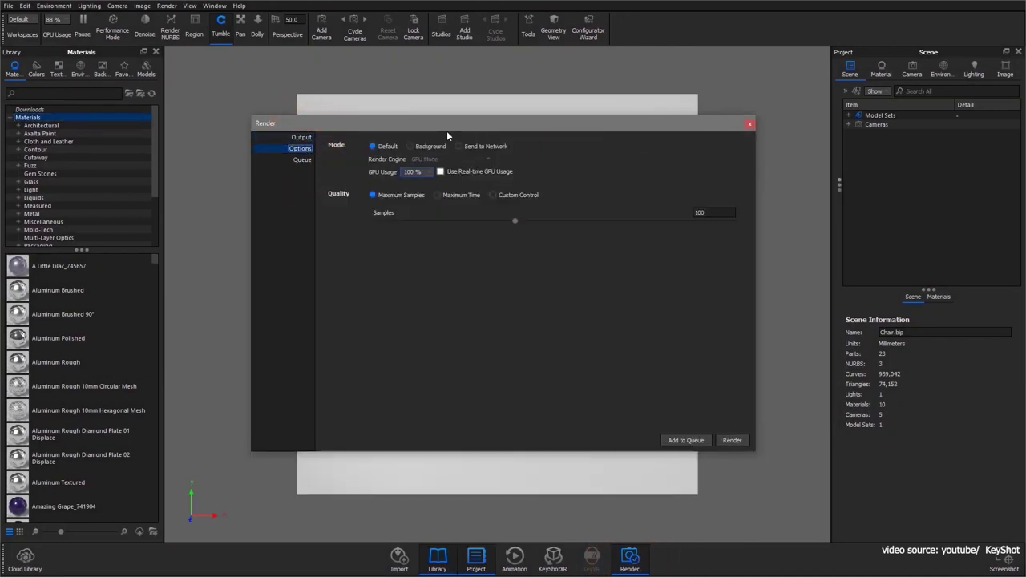
pyautogui.click(460, 147)
pyautogui.click(480, 158)
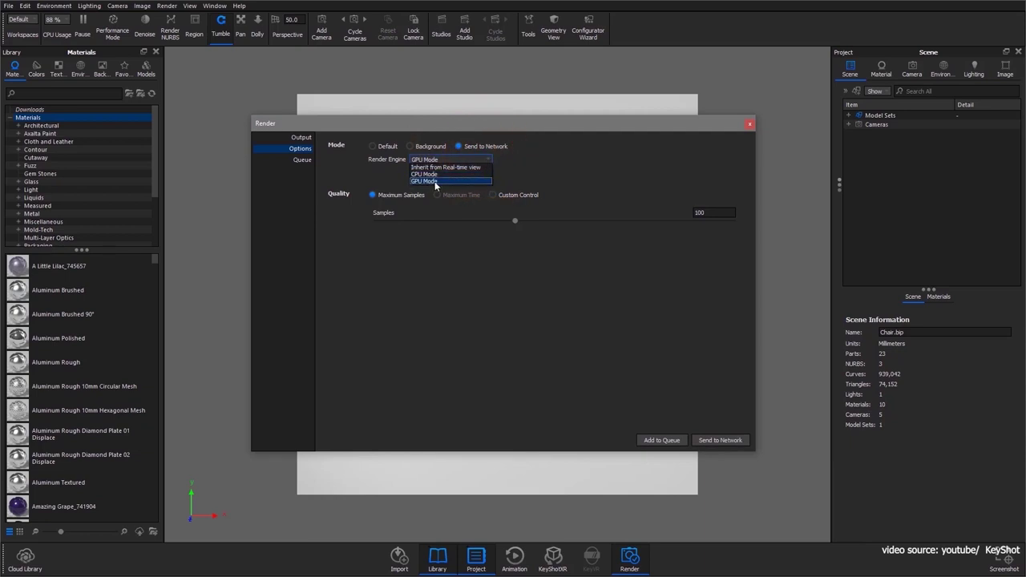
pyautogui.click(435, 182)
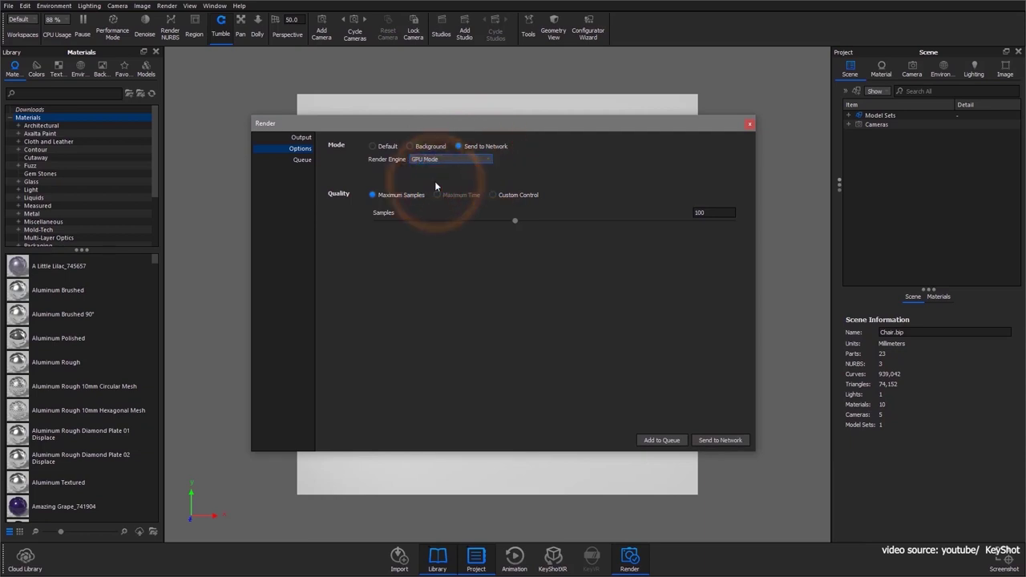
pyautogui.click(299, 137)
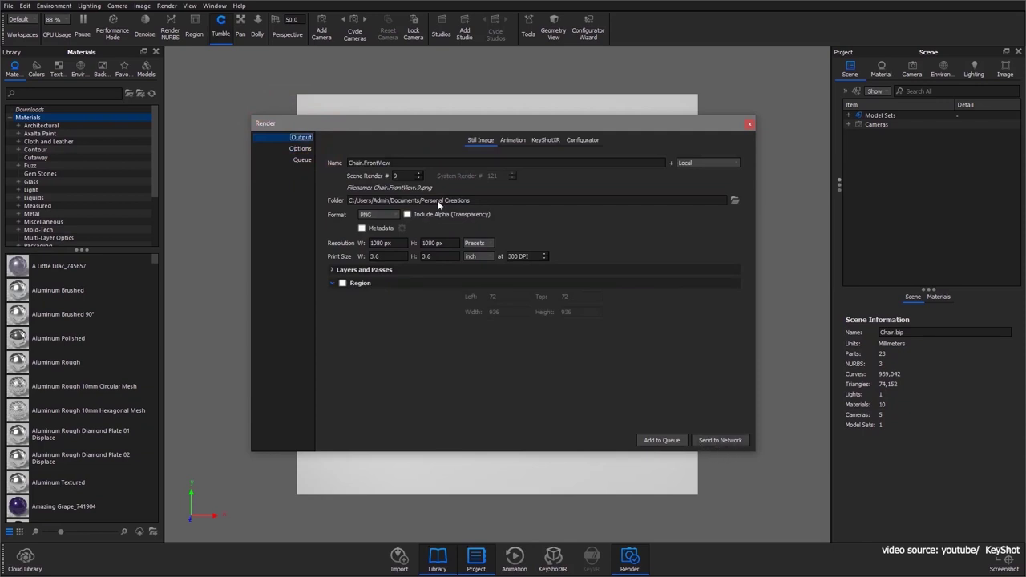
# - Select all the chair image jobs in the render queue and send them to the network
pyautogui.click(300, 163)
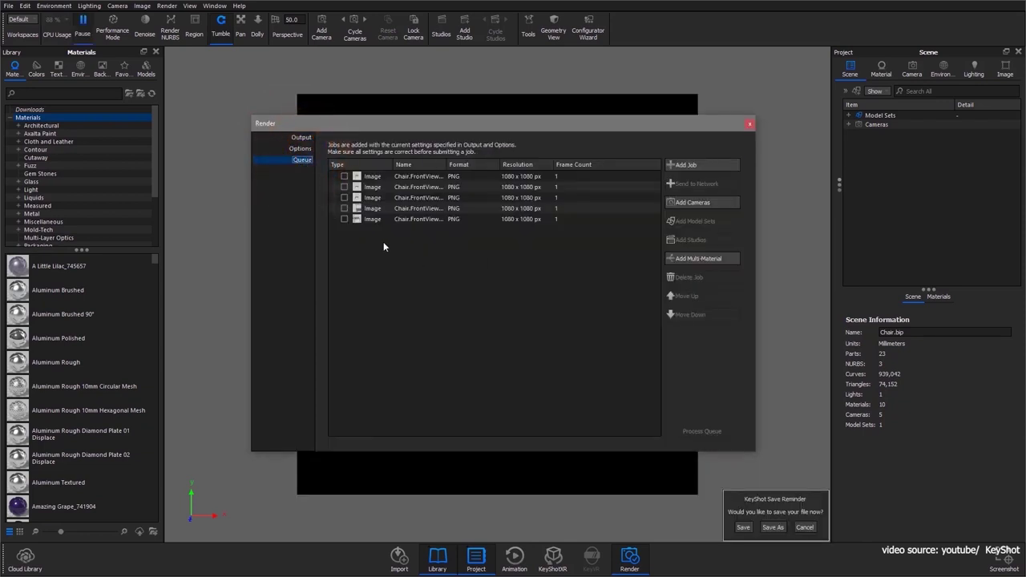
pyautogui.click(421, 176)
pyautogui.keyDown('shift'); pyautogui.click(424, 218); pyautogui.keyUp('shift')
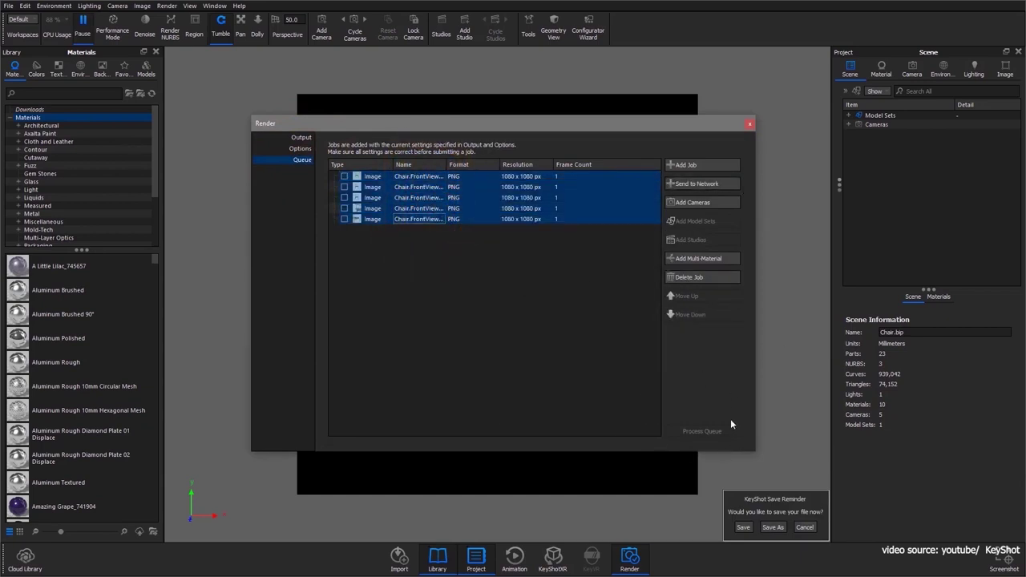
pyautogui.click(697, 186)
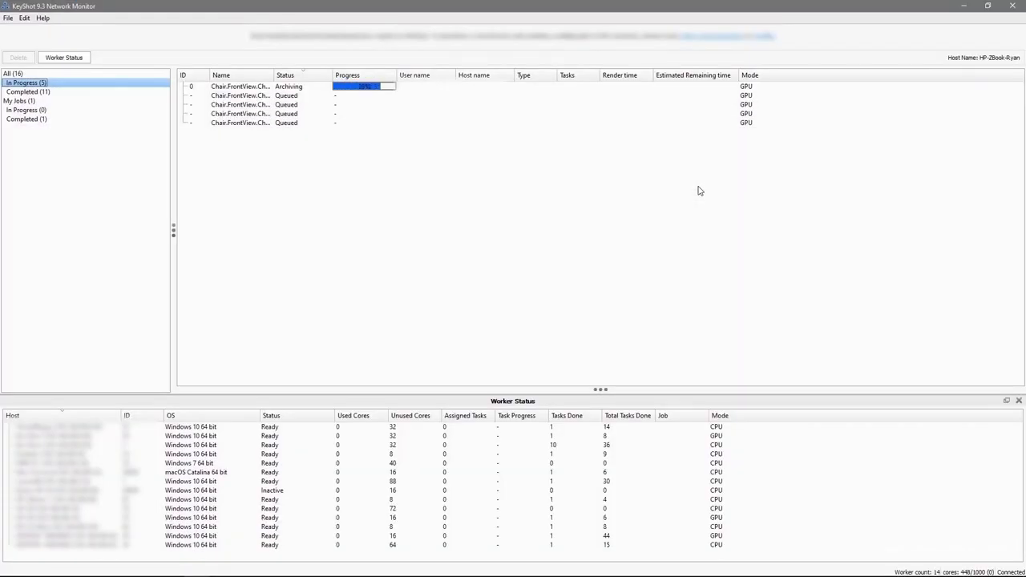
# - Review the in-progress and completed jobs under My Jobs, inspect the completed front-view render's preview, log and properties, and open its download folder
pyautogui.click(32, 110)
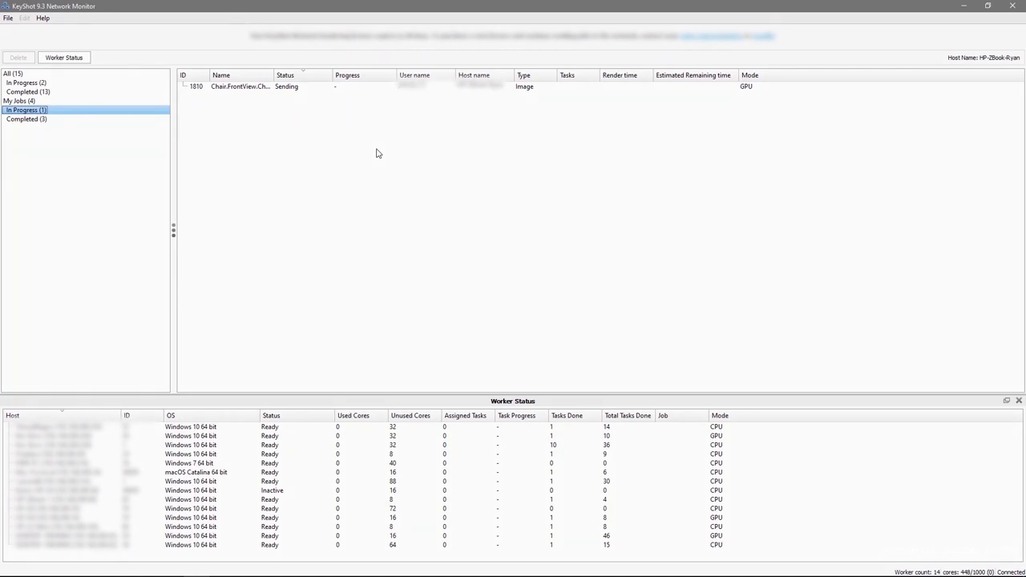
pyautogui.click(58, 121)
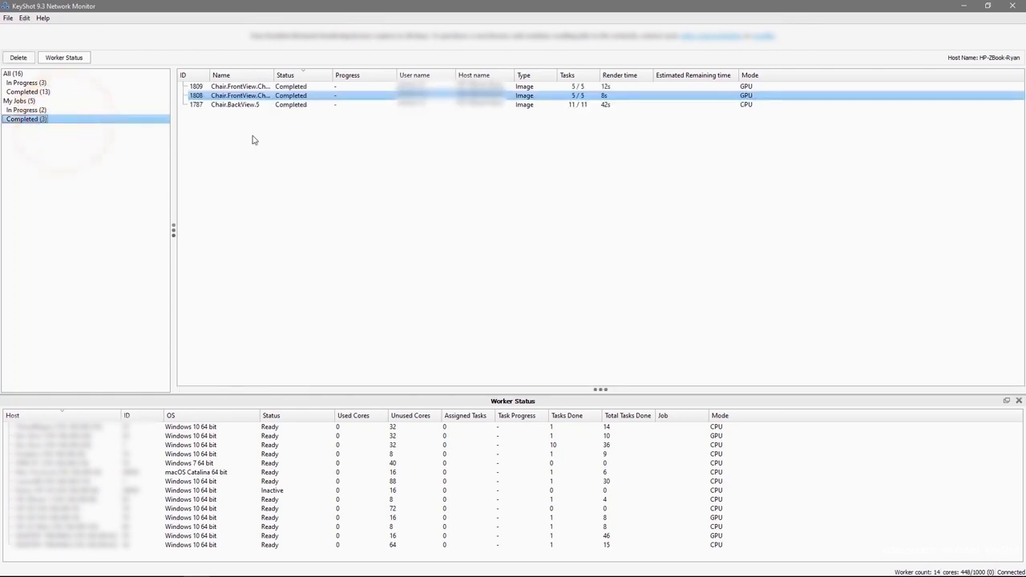
pyautogui.click(594, 389)
pyautogui.click(600, 226)
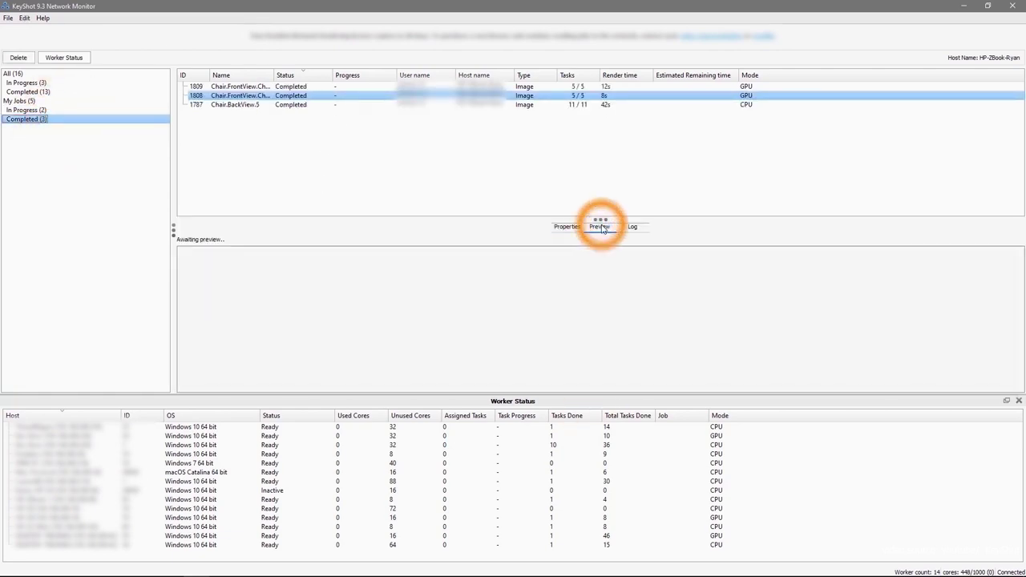
pyautogui.click(632, 226)
pyautogui.click(562, 228)
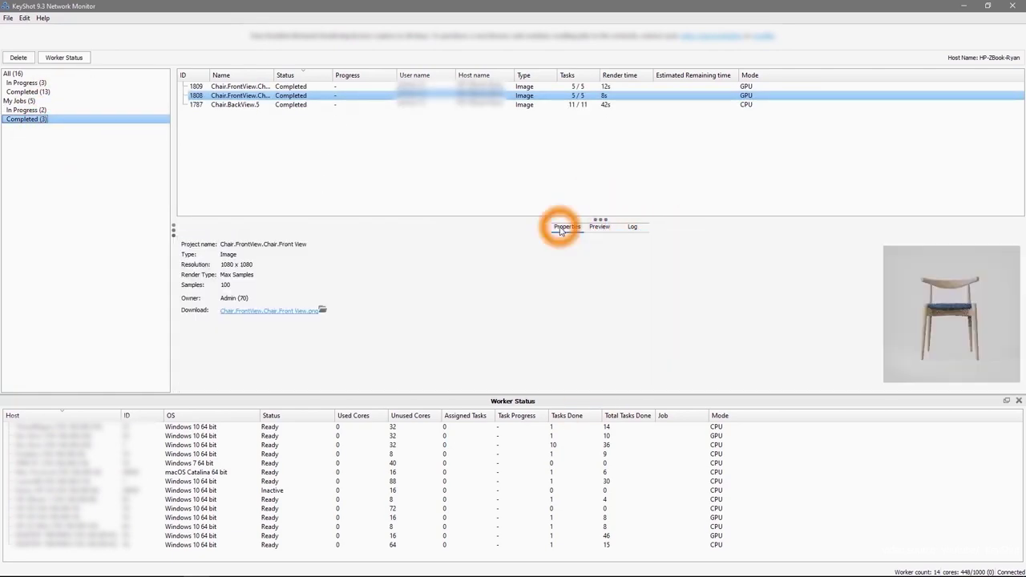
pyautogui.click(324, 311)
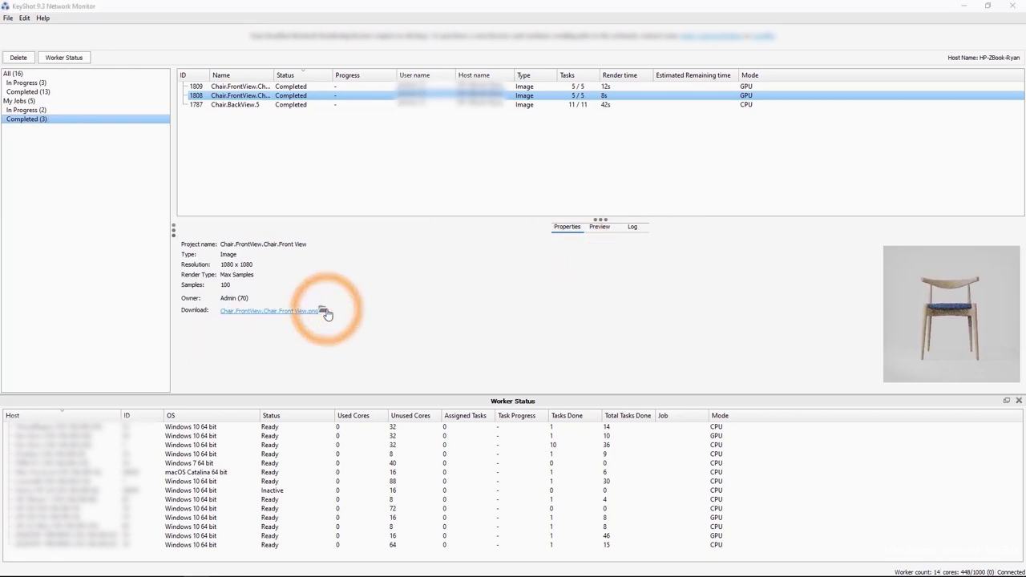